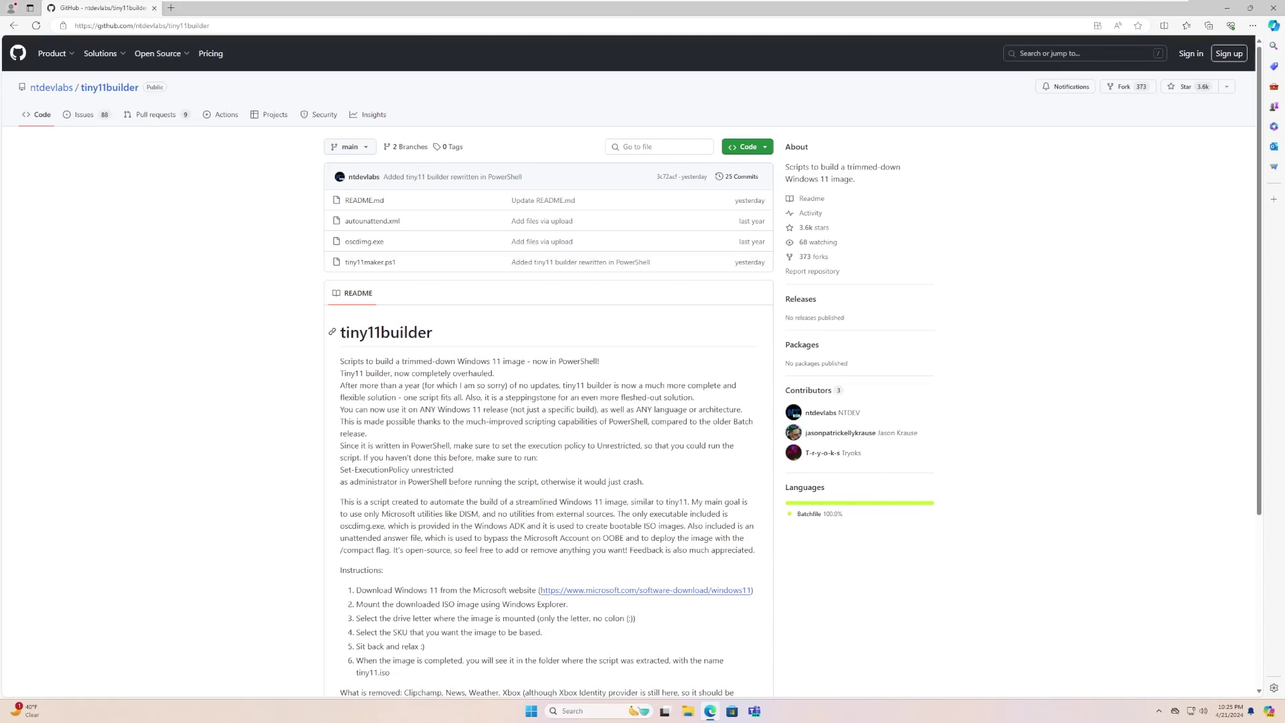
# Highlight the tiny11builder title and when tiny11maker.ps1 was last updated in the README
pyautogui.moveTo(360, 333); pyautogui.dragTo(461, 335)
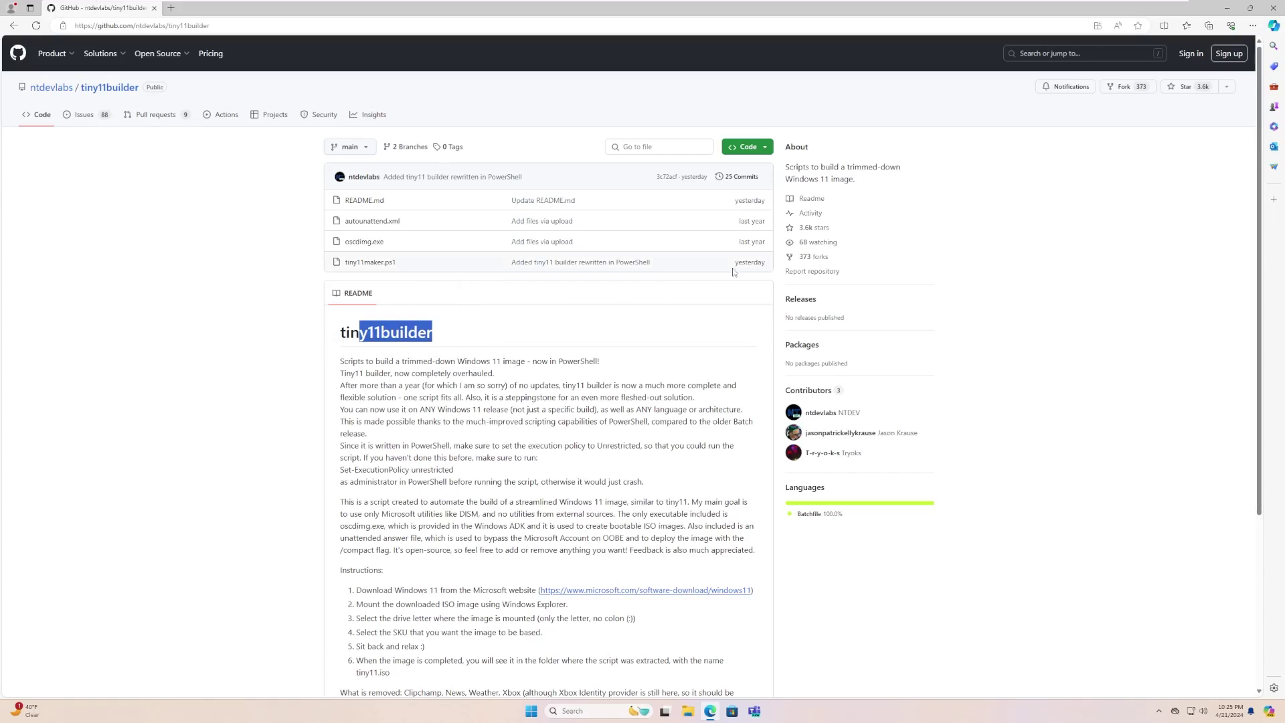
pyautogui.moveTo(735, 262); pyautogui.dragTo(768, 263)
pyautogui.click(767, 264)
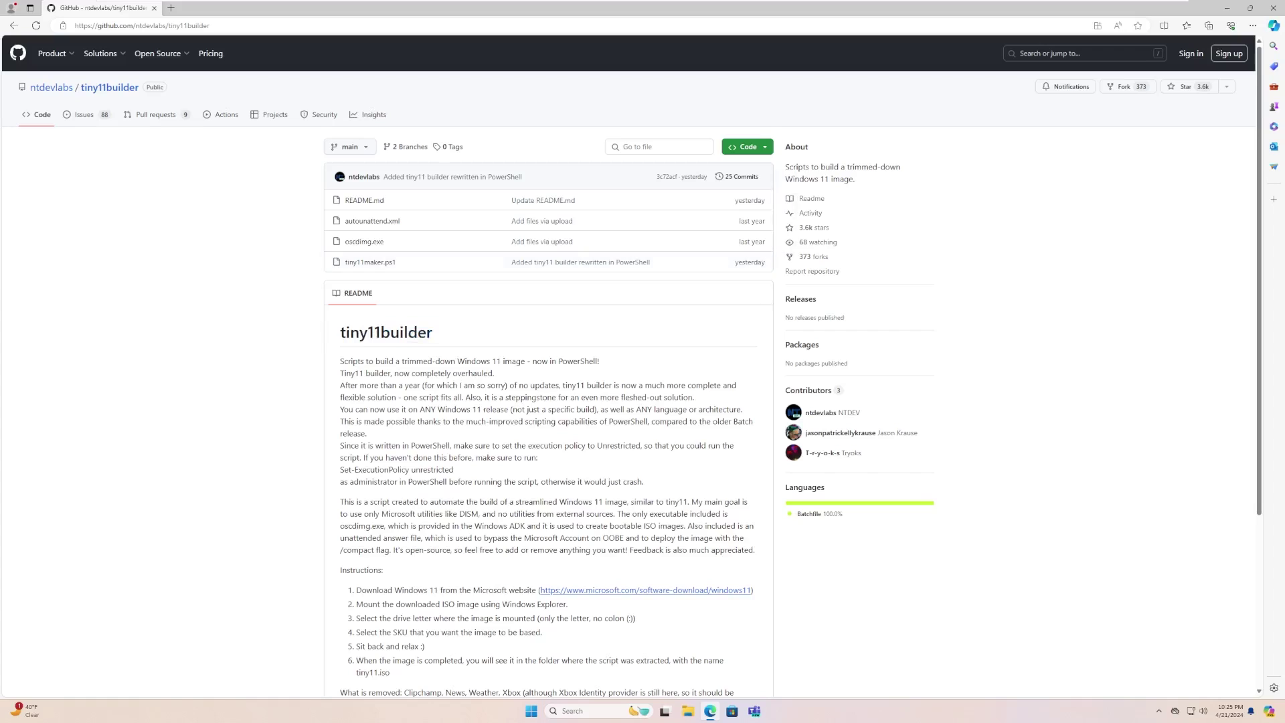
pyautogui.scroll(-2, 510, 249)
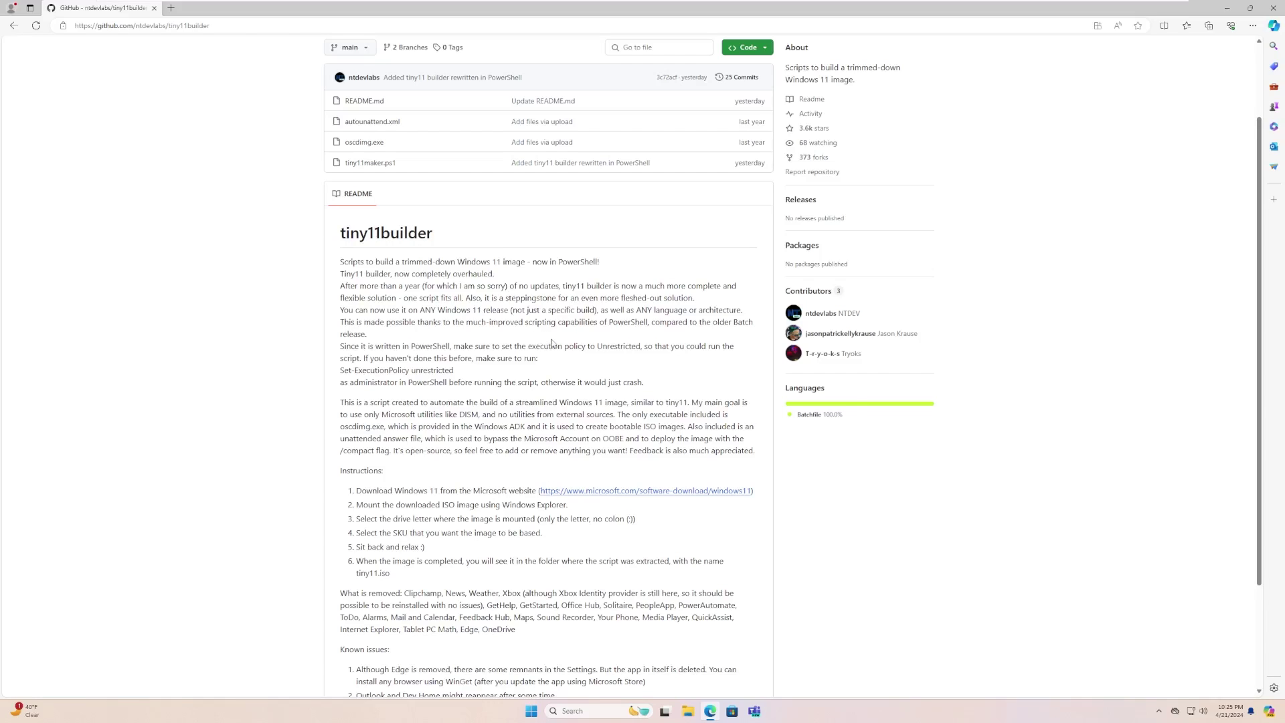
# Highlight the README line about any Windows 11 release, then shrink the browser to the right
pyautogui.moveTo(349, 310); pyautogui.dragTo(753, 314)
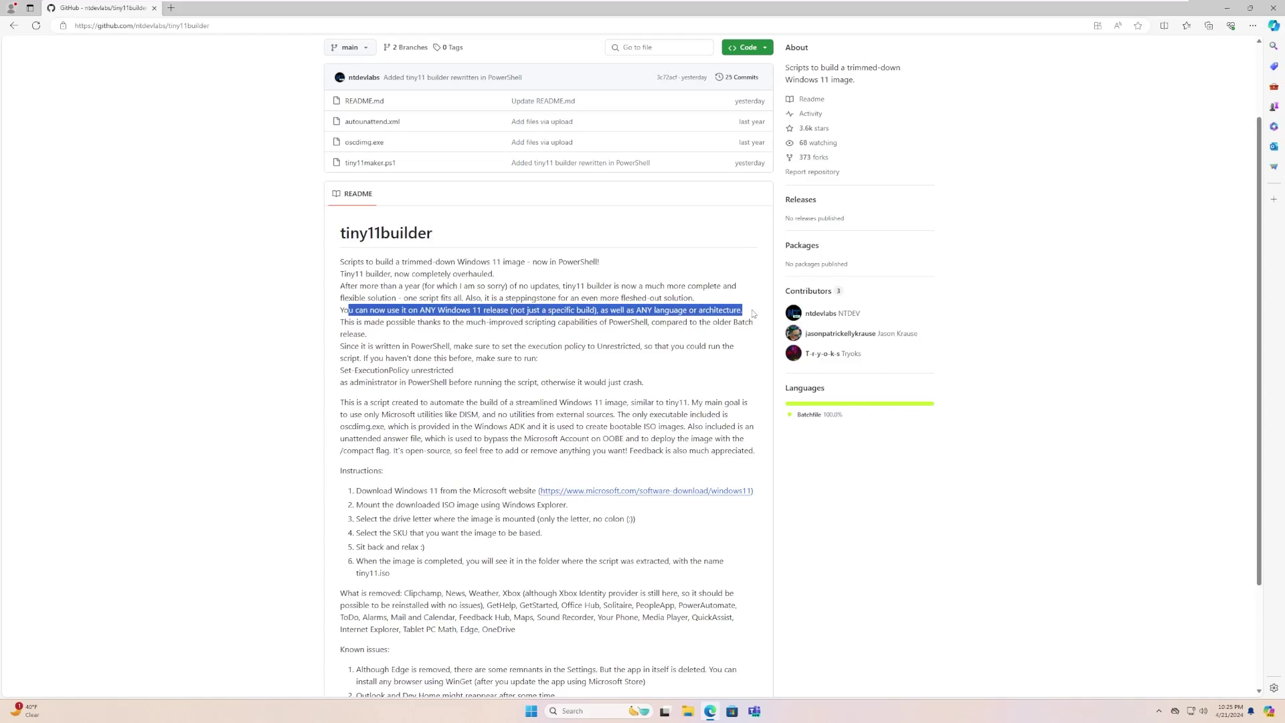
pyautogui.click(753, 314)
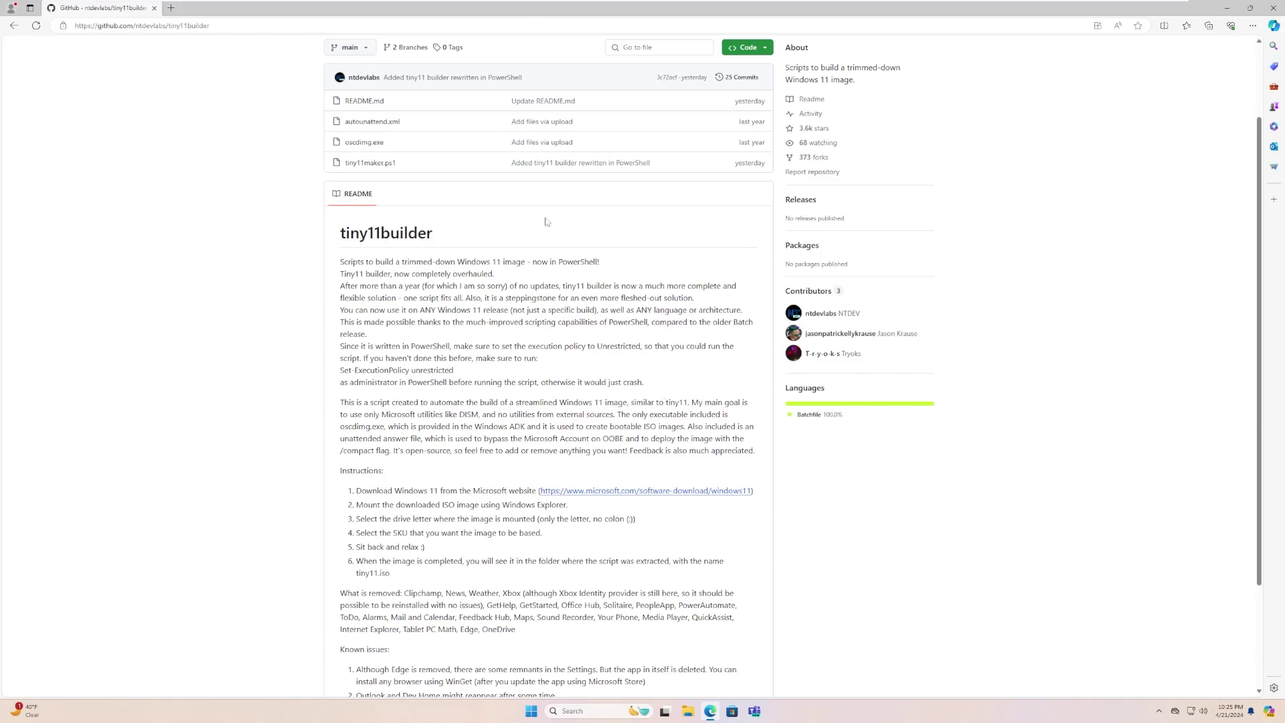
pyautogui.moveTo(490, 7); pyautogui.dragTo(923, 137)
# Unblock the downloaded Windows 11 ISO in Downloads through its Properties
pyautogui.click(688, 711)
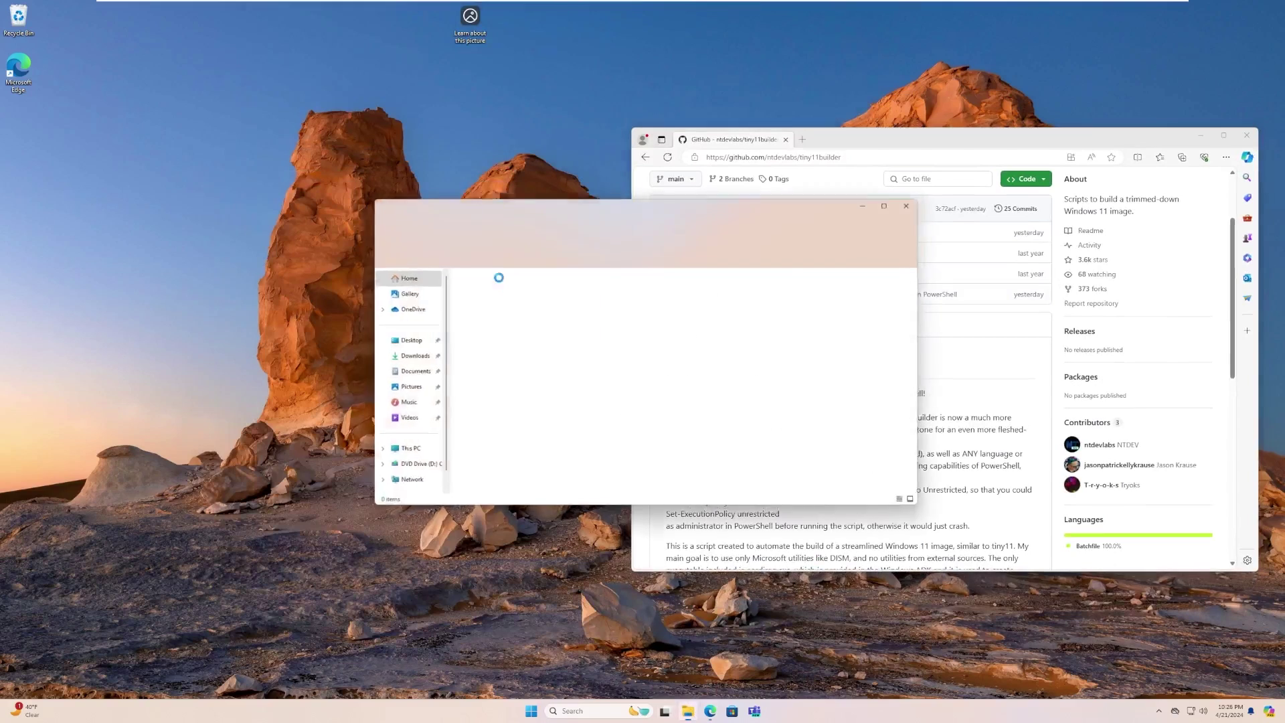
pyautogui.click(407, 362)
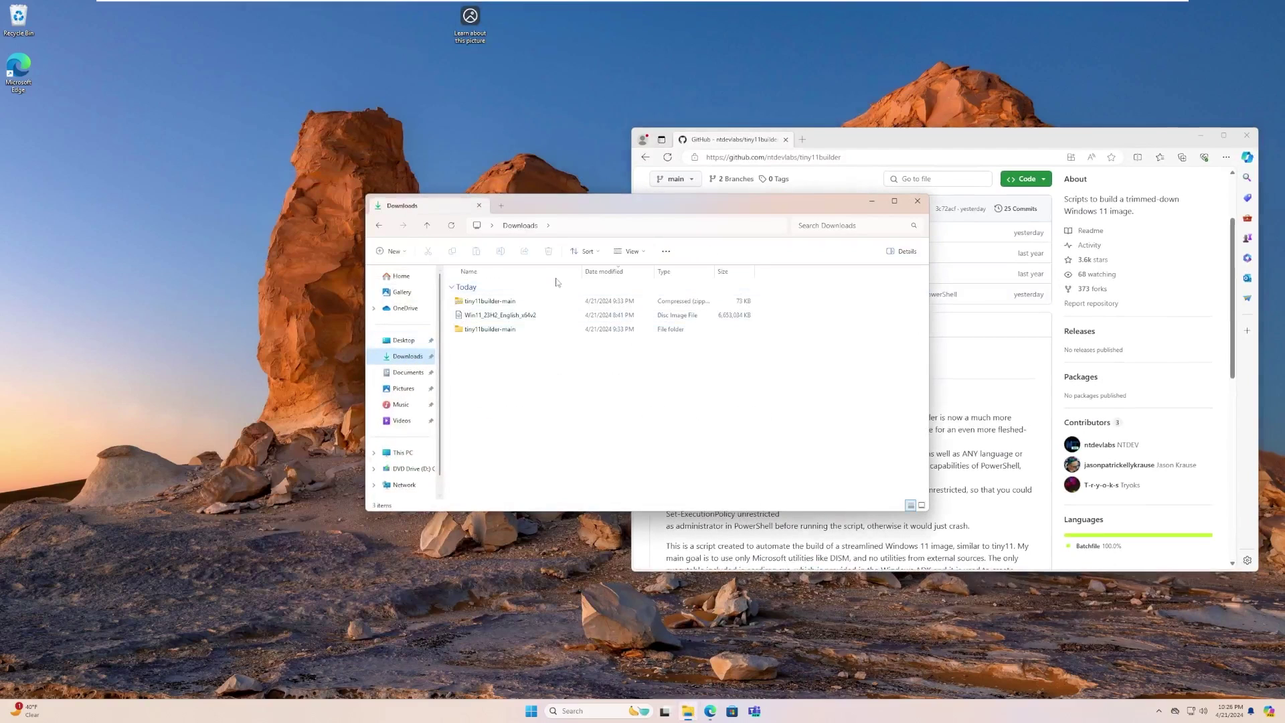
pyautogui.click(554, 316)
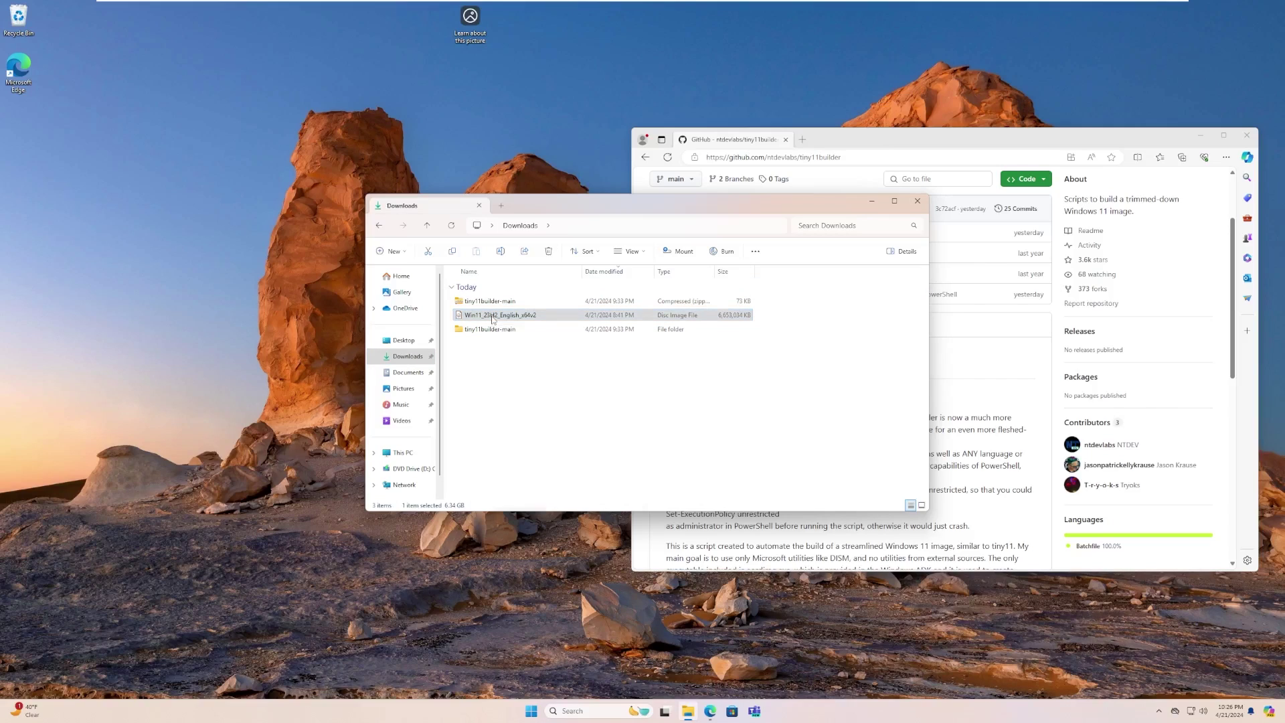
pyautogui.rightClick(492, 318)
pyautogui.press('Escape')
pyautogui.doubleClick(709, 319)
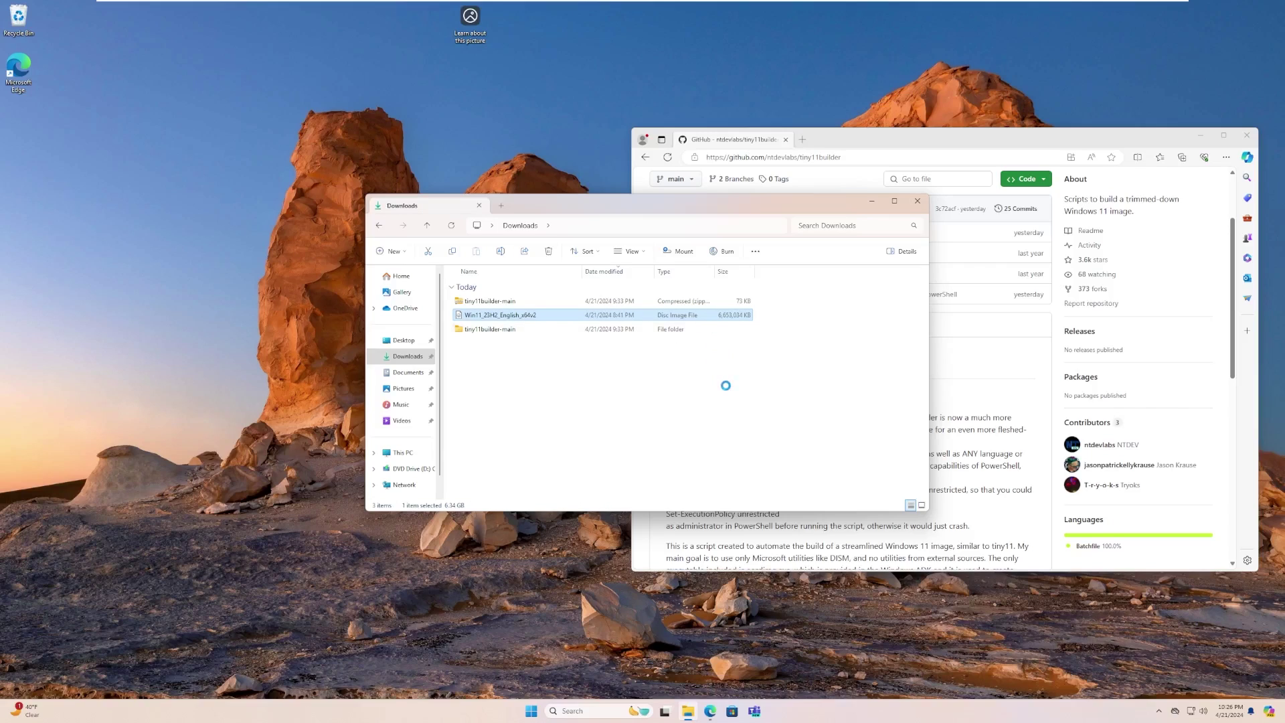
pyautogui.rightClick(711, 320)
pyautogui.click(746, 460)
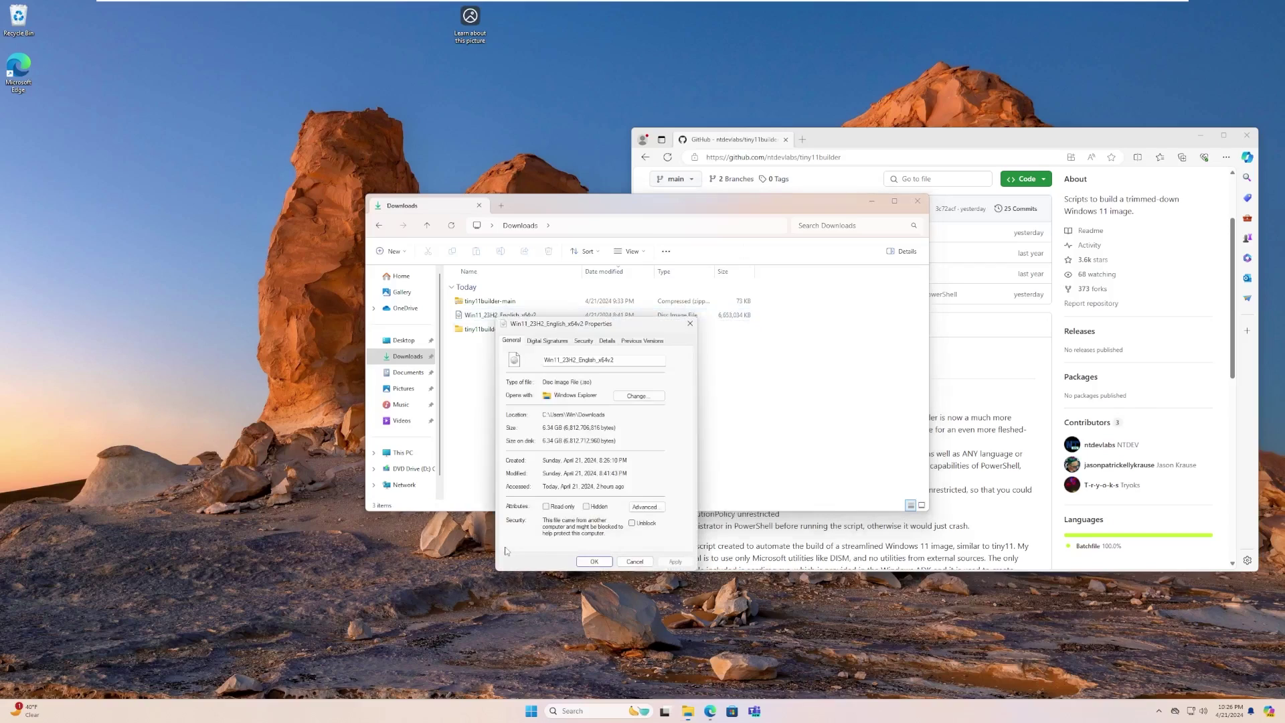
pyautogui.click(645, 525)
pyautogui.click(673, 560)
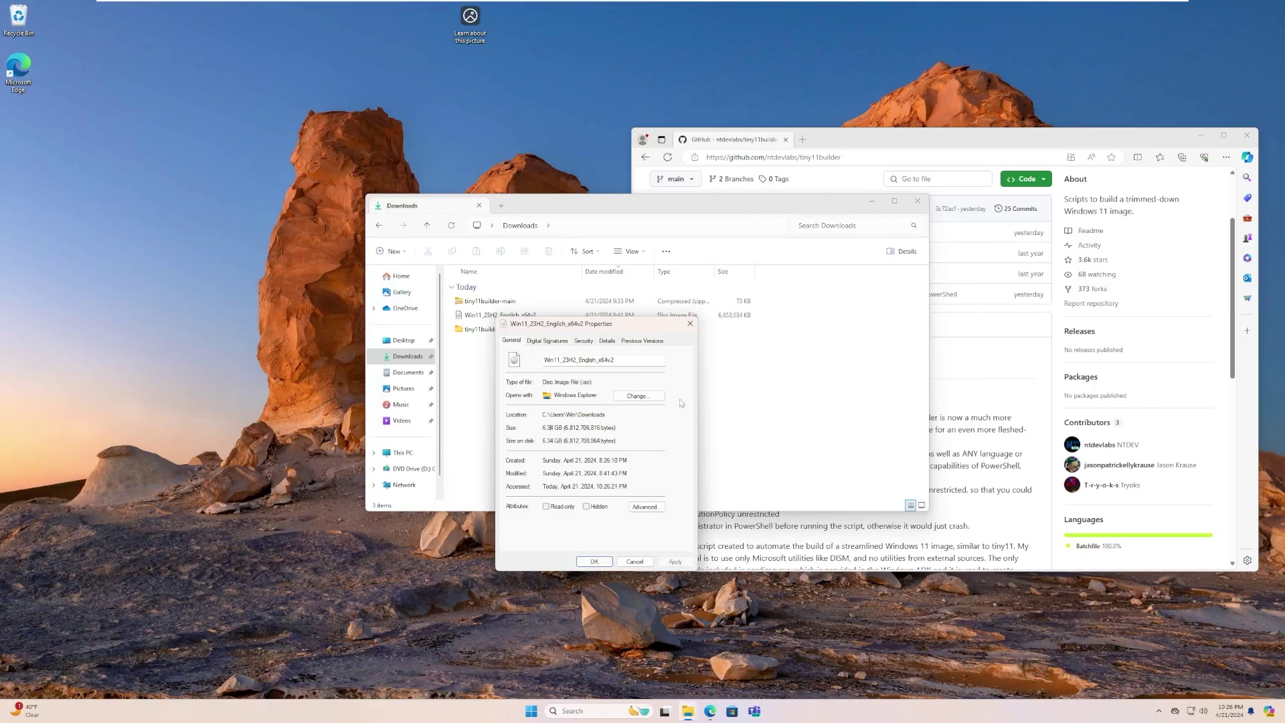
pyautogui.click(690, 324)
# Open the inner tiny11builder-main folder and move Explorer to the left
pyautogui.click(581, 329)
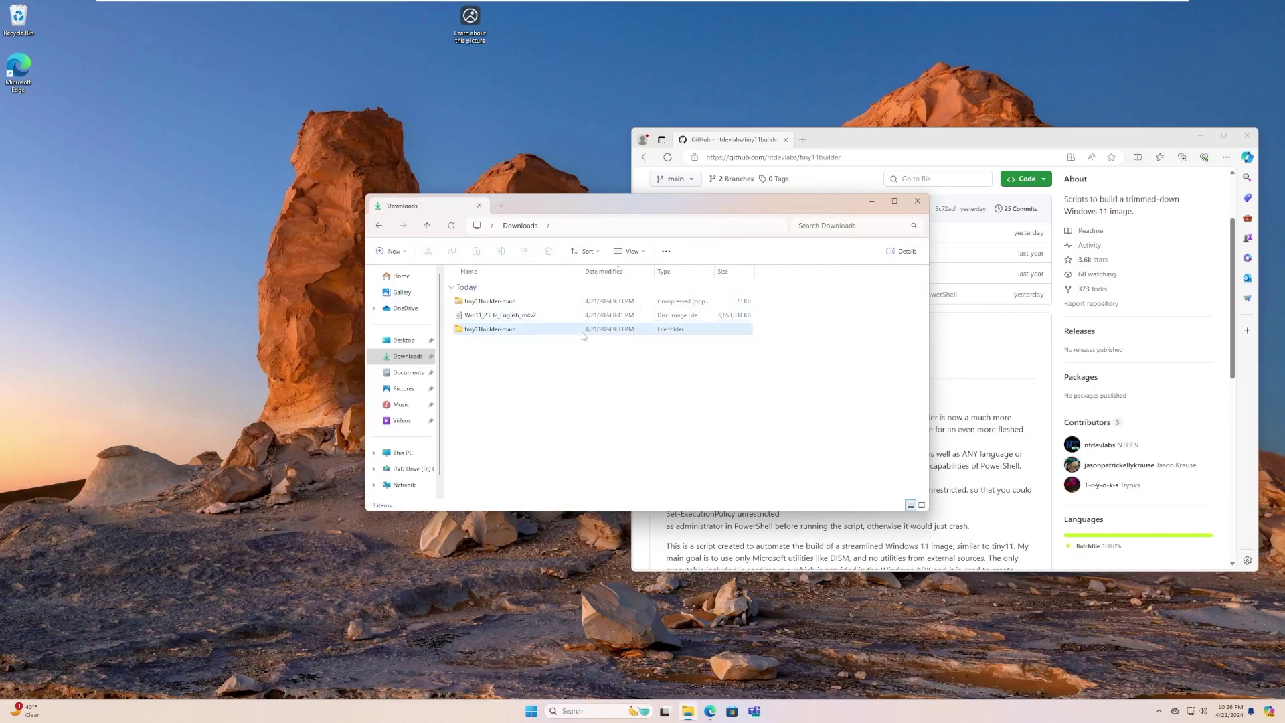
pyautogui.doubleClick(582, 333)
pyautogui.doubleClick(576, 303)
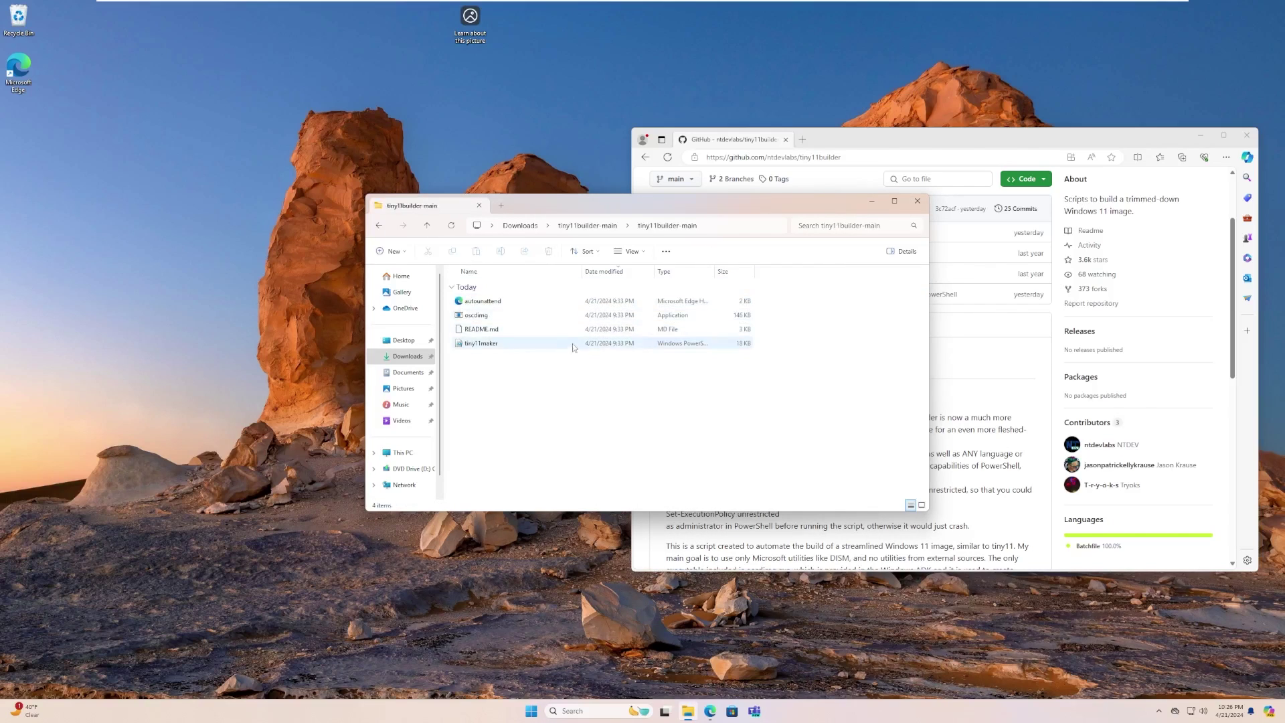
pyautogui.moveTo(669, 205); pyautogui.dragTo(353, 137)
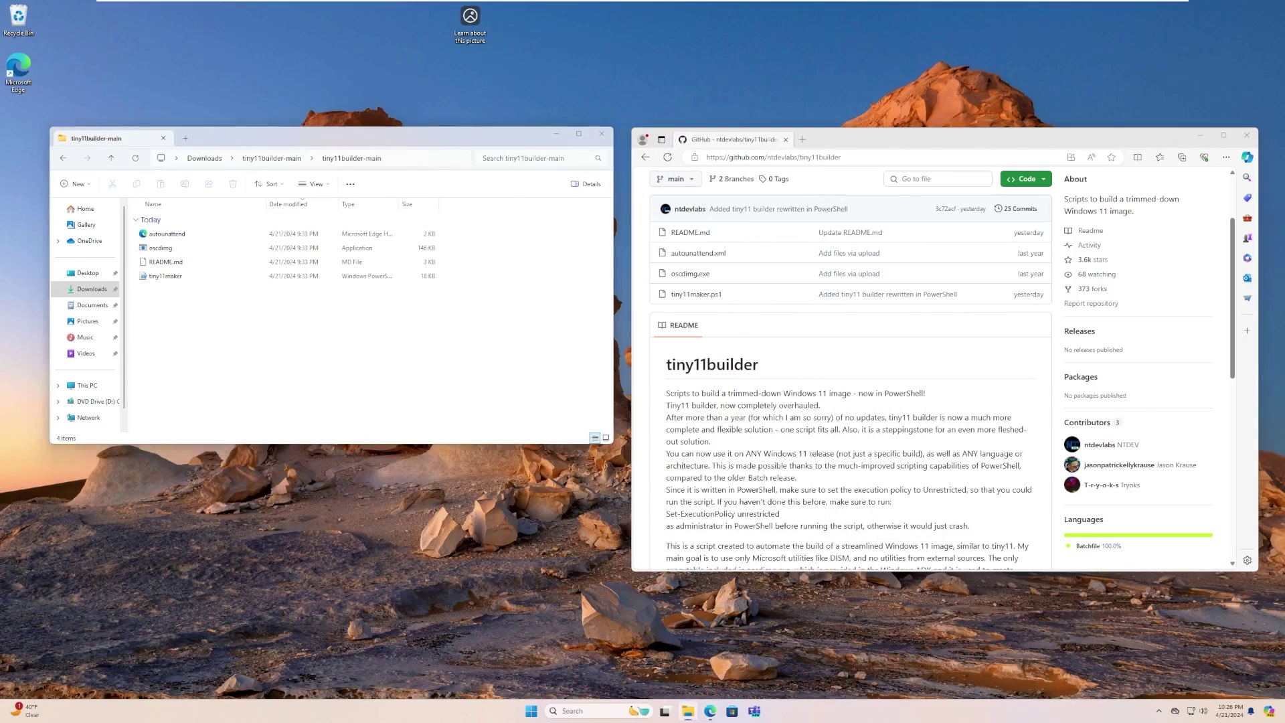
pyautogui.scroll(-4, 850, 368)
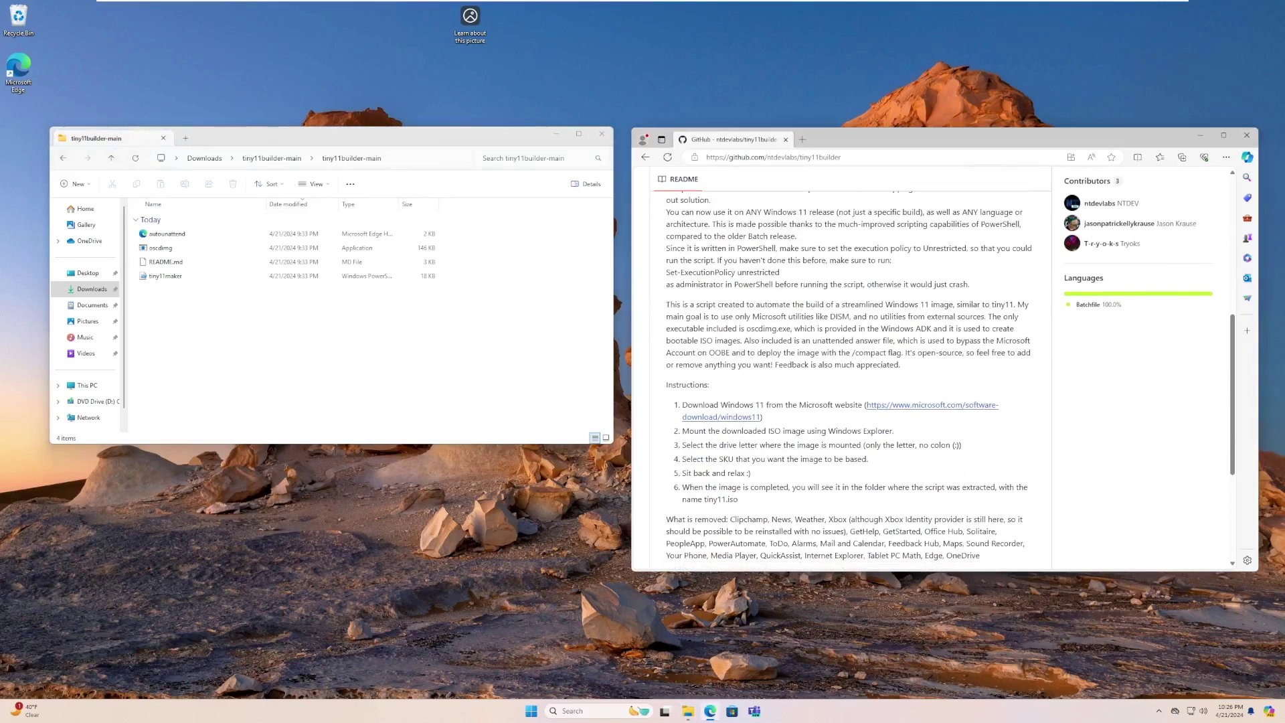
# Mount the Windows 11 ISO and select the README's Set-ExecutionPolicy unrestricted command
pyautogui.click(226, 161)
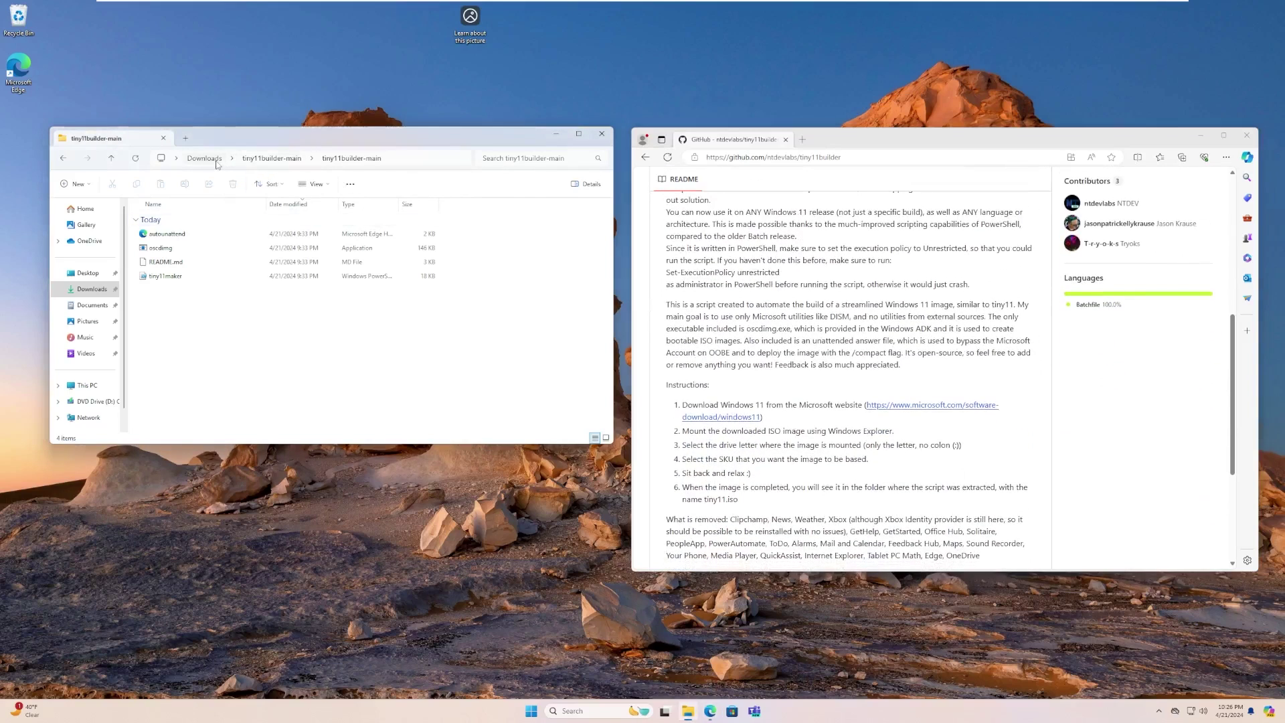
pyautogui.rightClick(249, 249)
pyautogui.press('Escape')
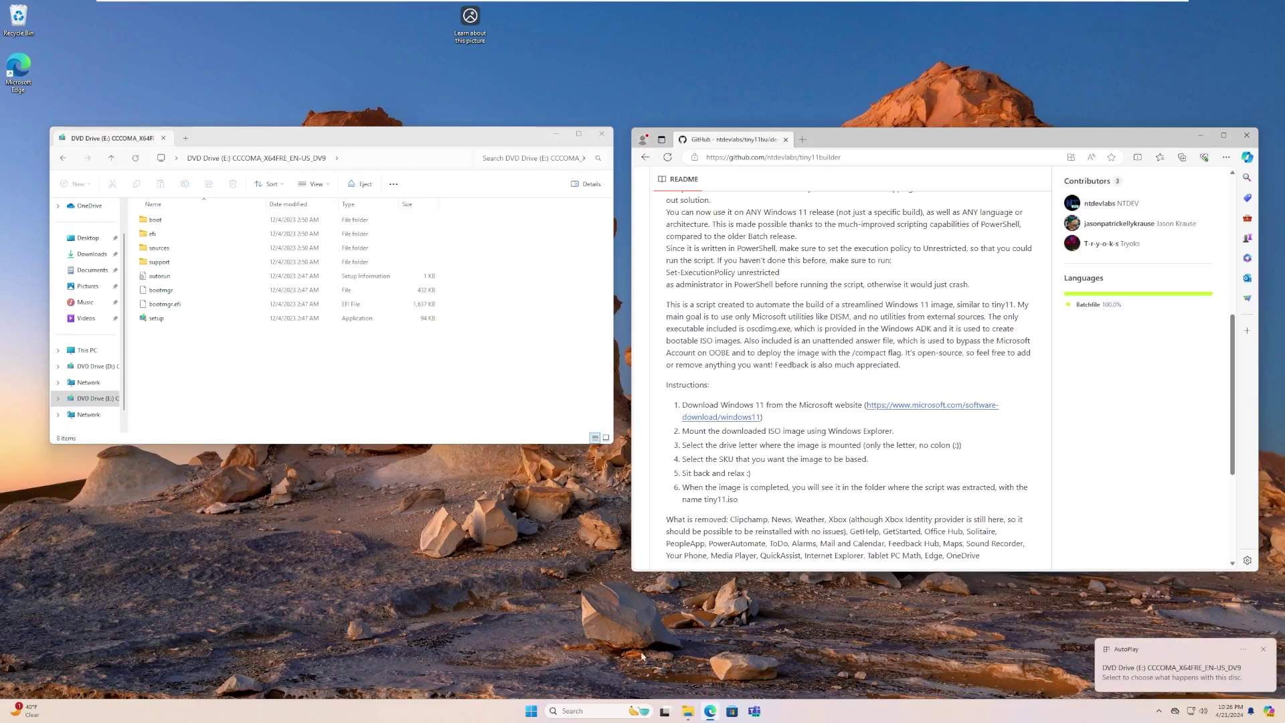
pyautogui.scroll(1, 850, 365)
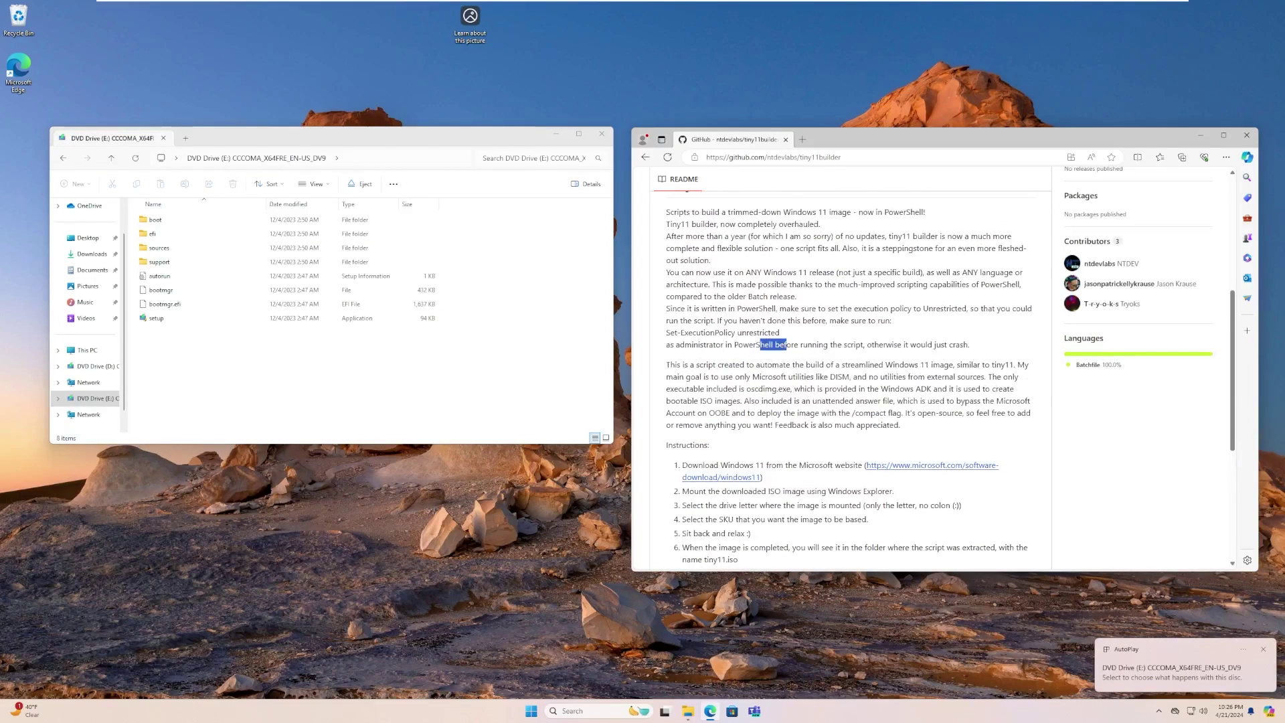
pyautogui.moveTo(780, 333); pyautogui.dragTo(656, 334)
pyautogui.hotkey('ctrl', 'c')
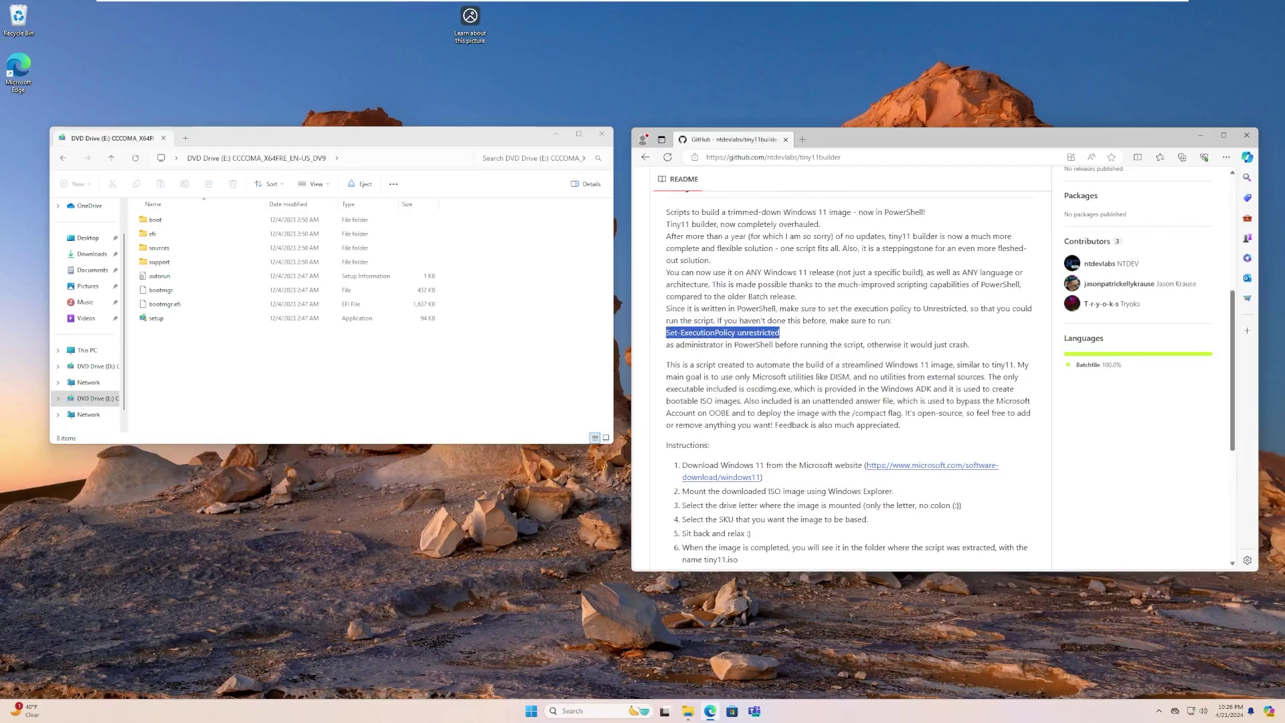
# Launch Windows PowerShell as administrator from search and approve the elevation
pyautogui.click(570, 711)
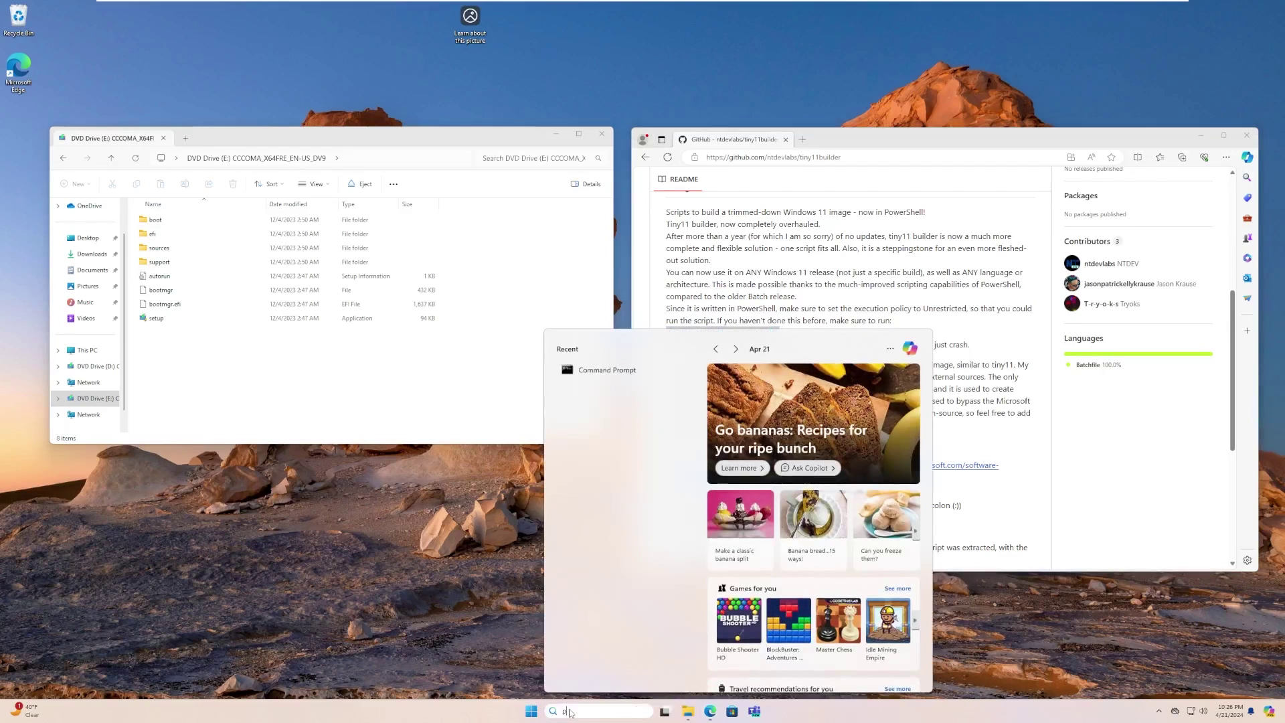
pyautogui.write('powersh')
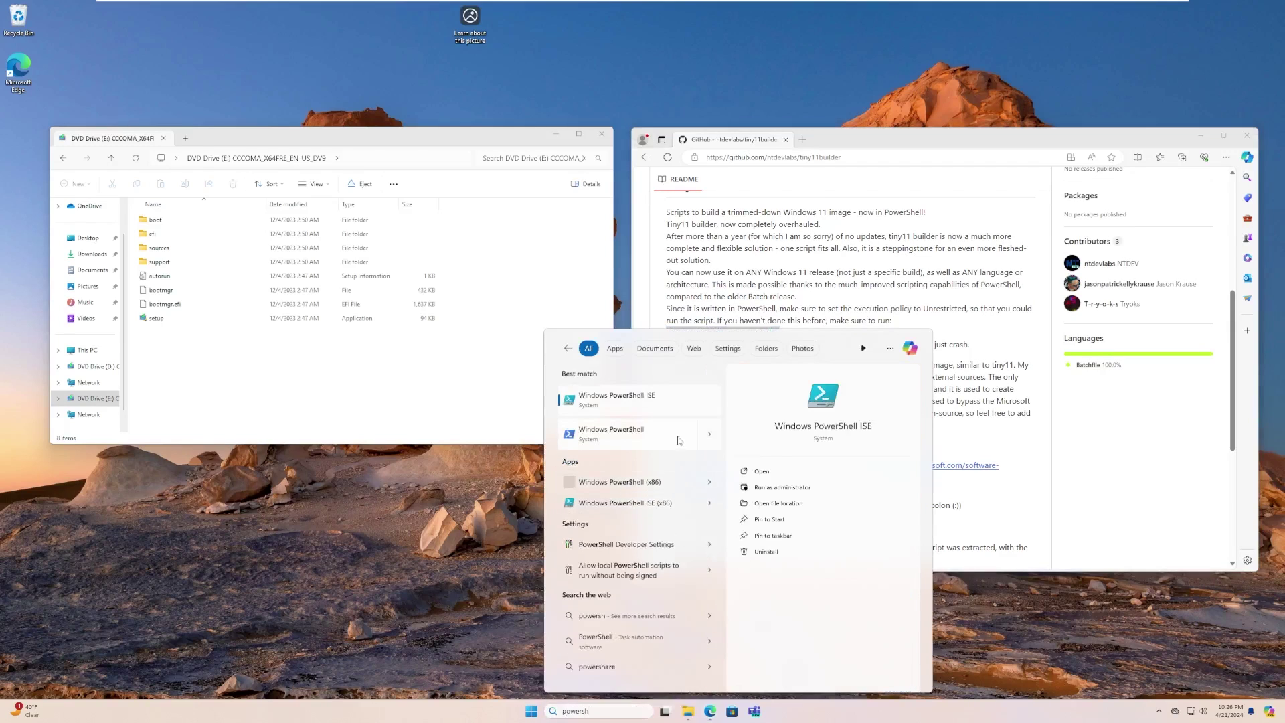
pyautogui.rightClick(679, 439)
pyautogui.click(706, 453)
pyautogui.click(691, 430)
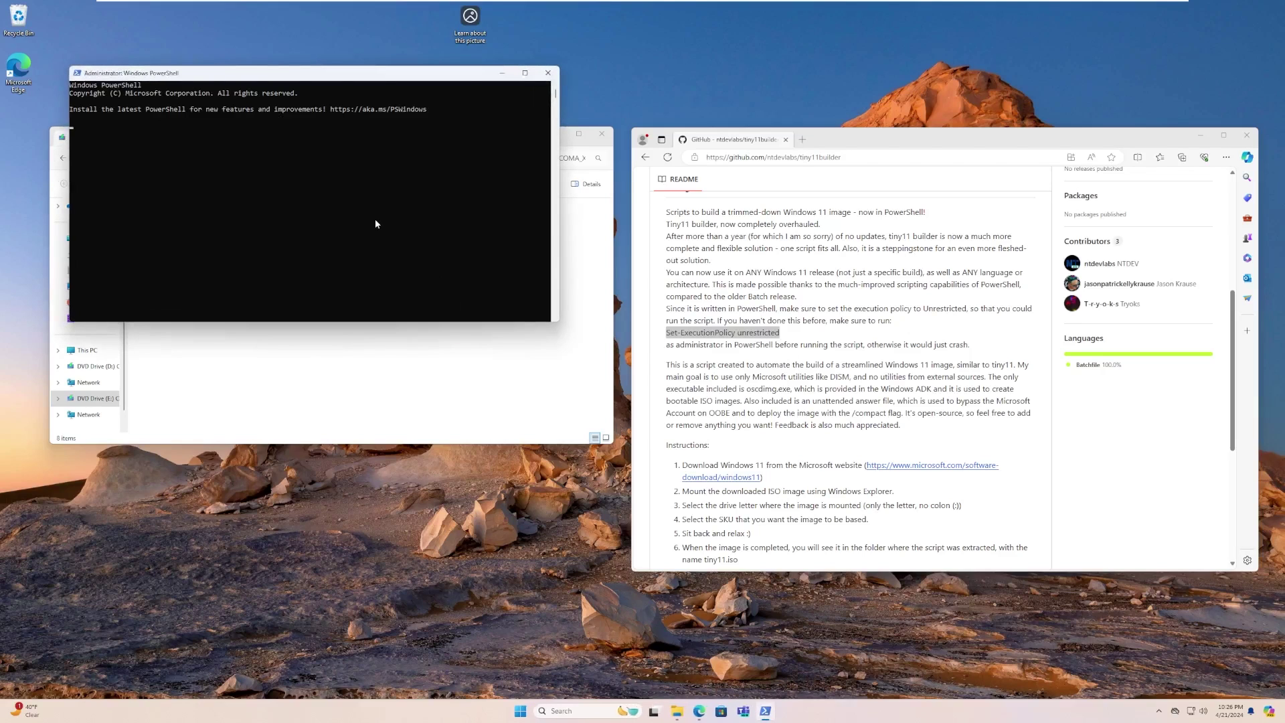
# Set the execution policy to unrestricted for all, then cd into Downloads
pyautogui.rightClick(376, 224)
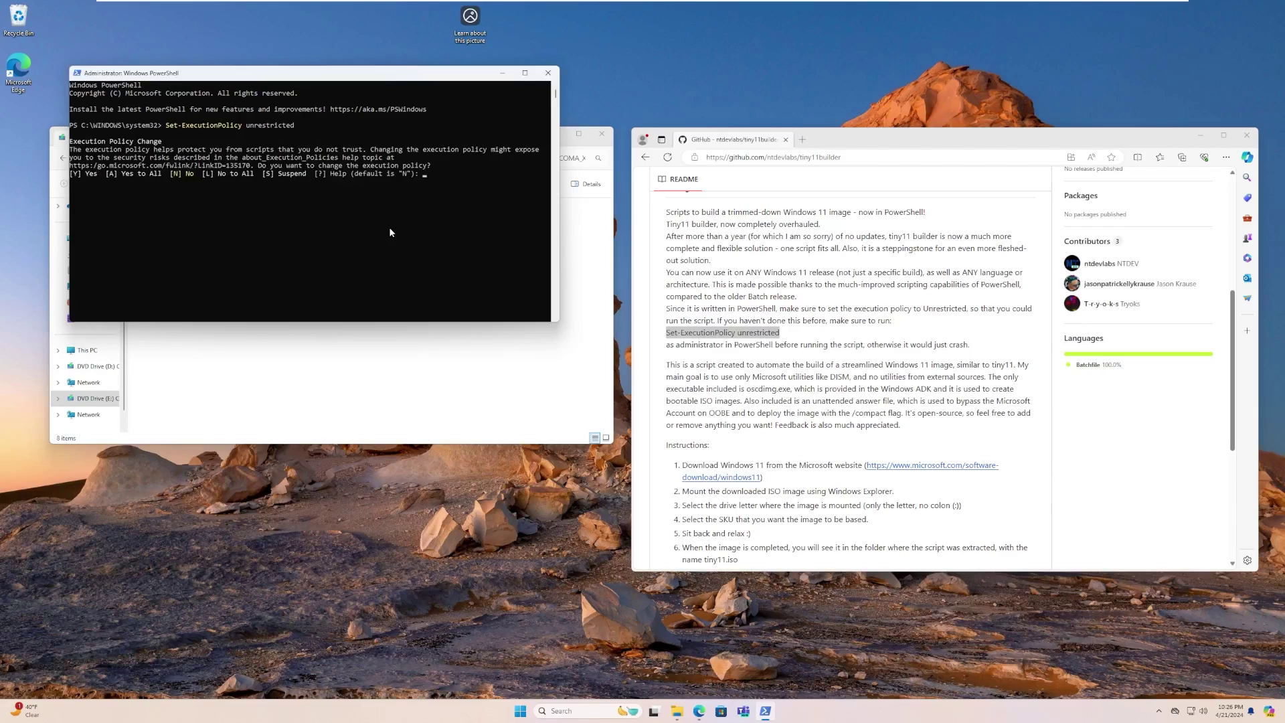
pyautogui.write('A')
pyautogui.press('Return')
pyautogui.click(61, 267)
pyautogui.click(92, 253)
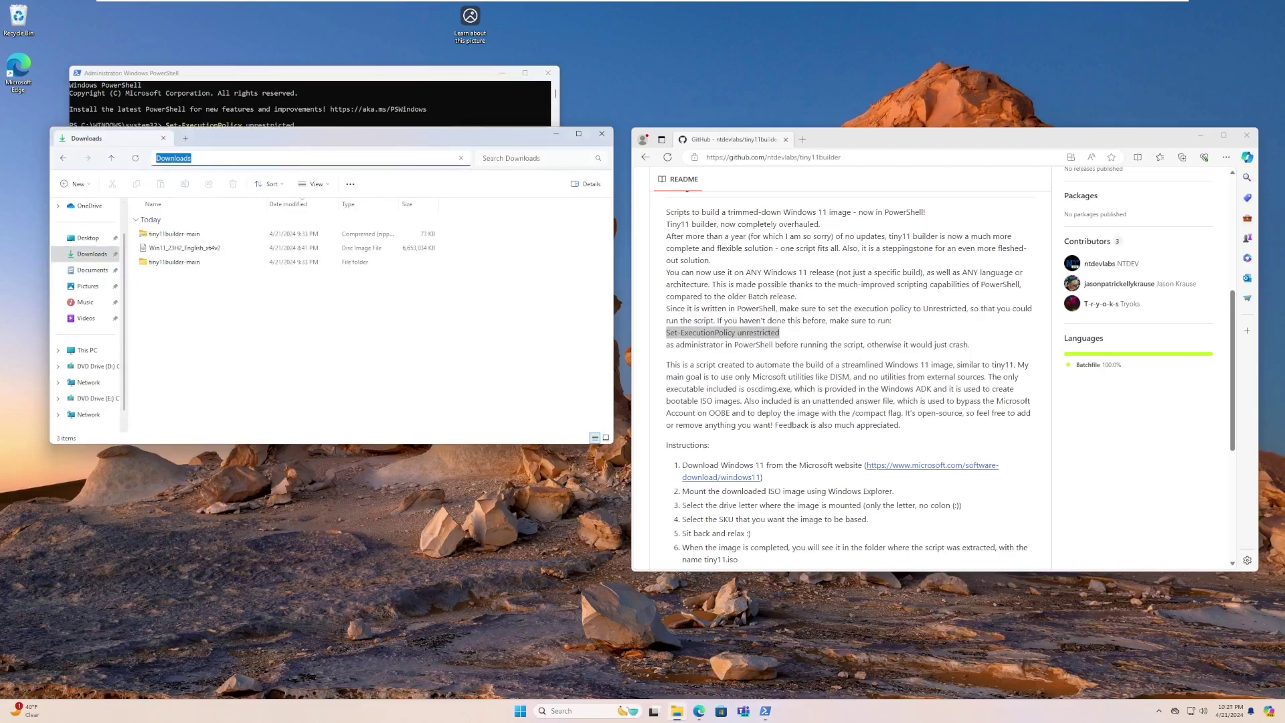
pyautogui.hotkey('alt', 'Tab')
pyautogui.write('cd Downloads')
pyautogui.press('Return')
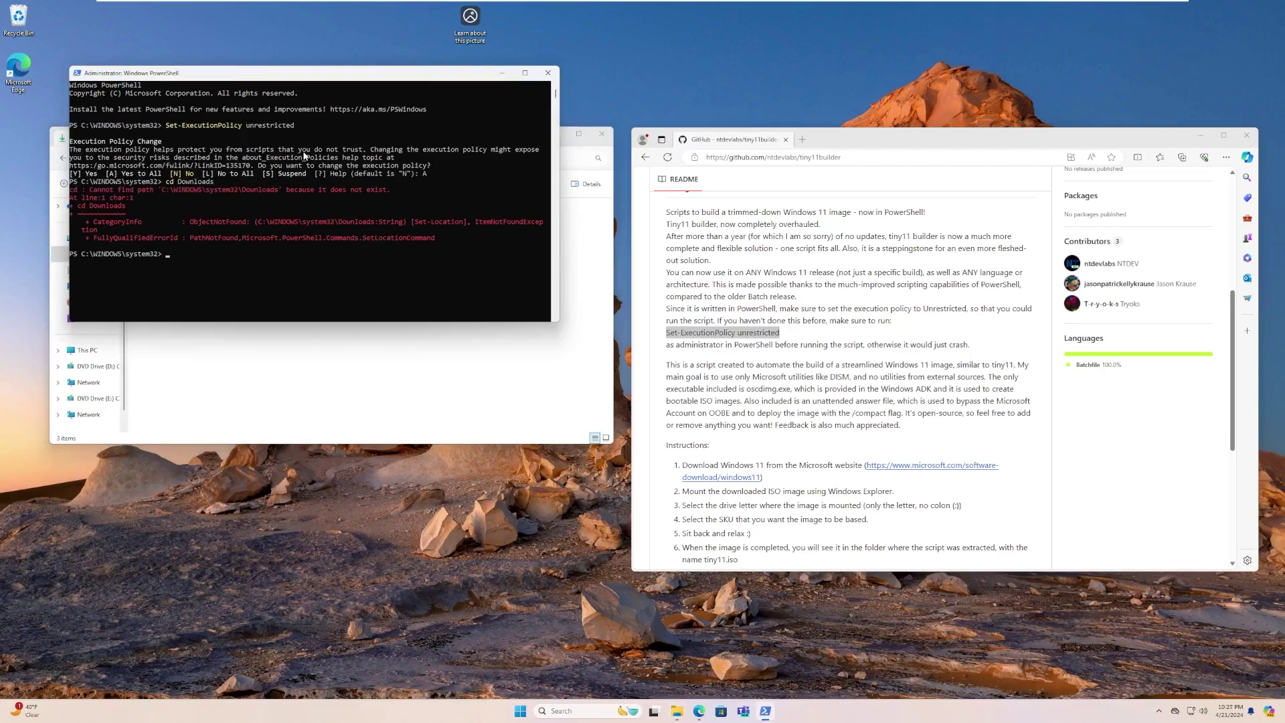
# Copy the tiny11builder-main folder path from Explorer and cd into it
pyautogui.hotkey('alt', 'Tab')
pyautogui.click(281, 158)
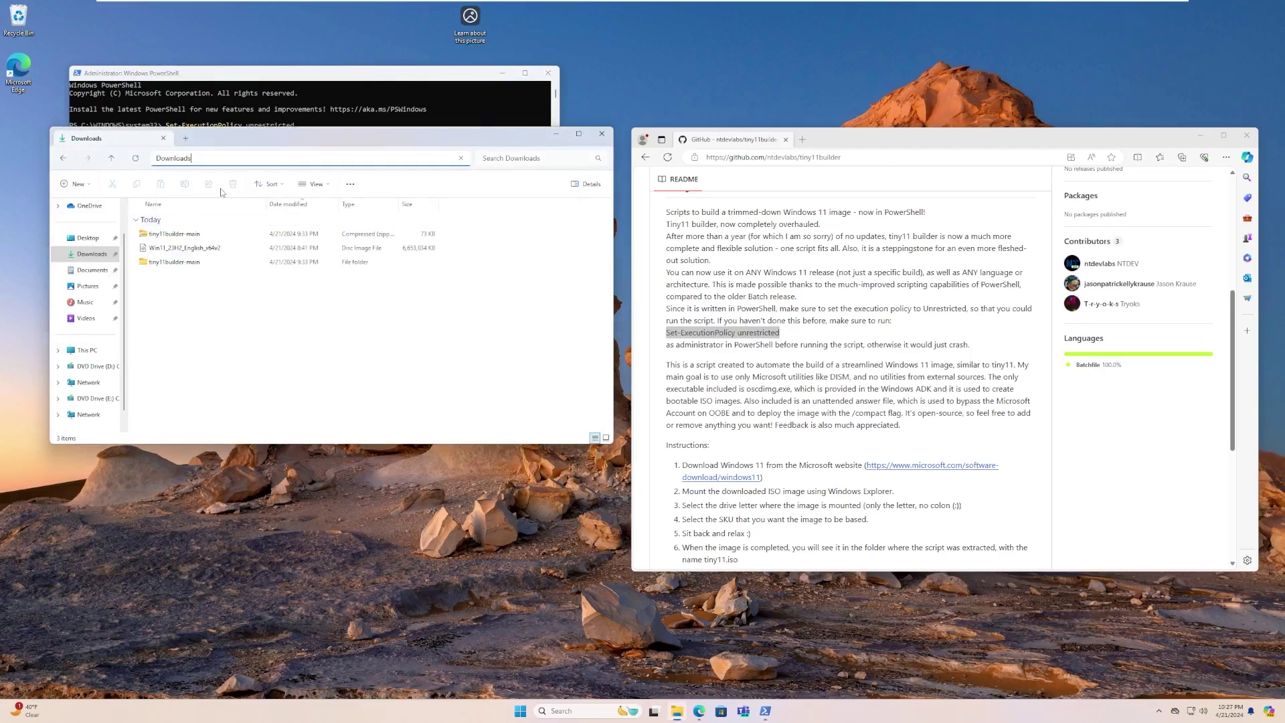
pyautogui.click(87, 350)
pyautogui.click(189, 233)
pyautogui.doubleClick(190, 233)
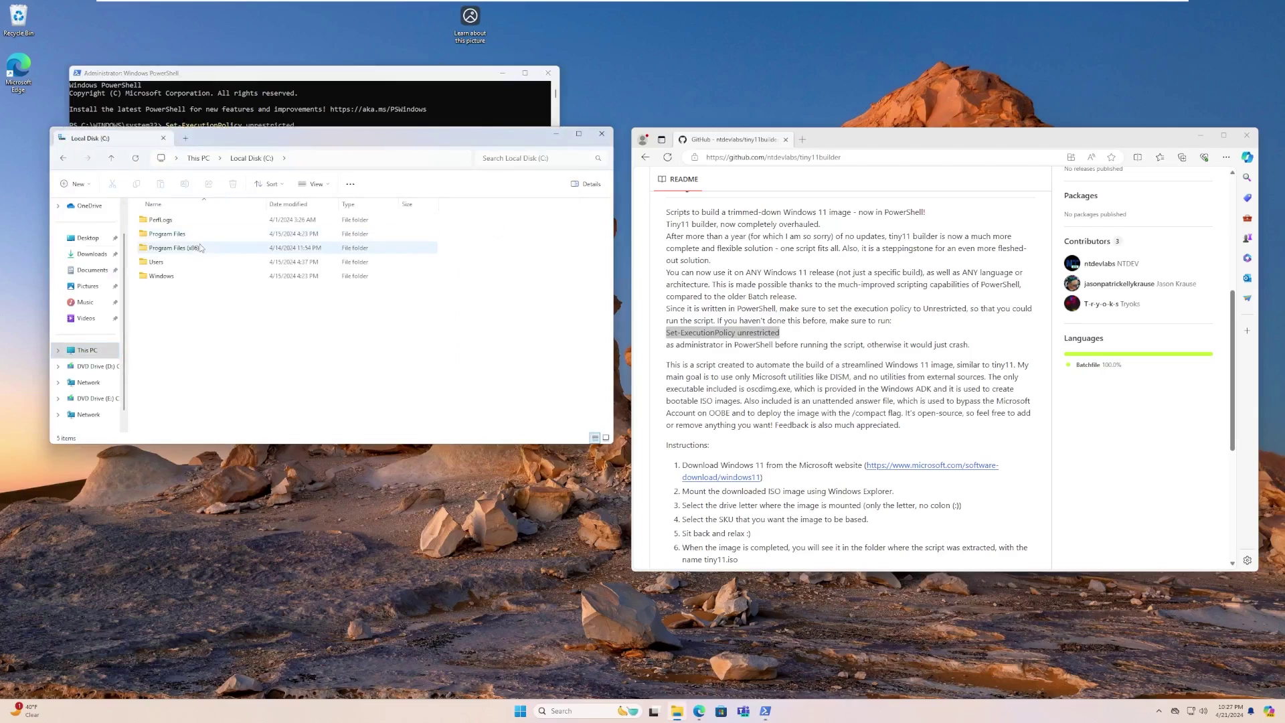
pyautogui.doubleClick(166, 276)
pyautogui.doubleClick(165, 233)
pyautogui.doubleClick(166, 233)
pyautogui.click(453, 166)
pyautogui.hotkey('ctrl', 'c')
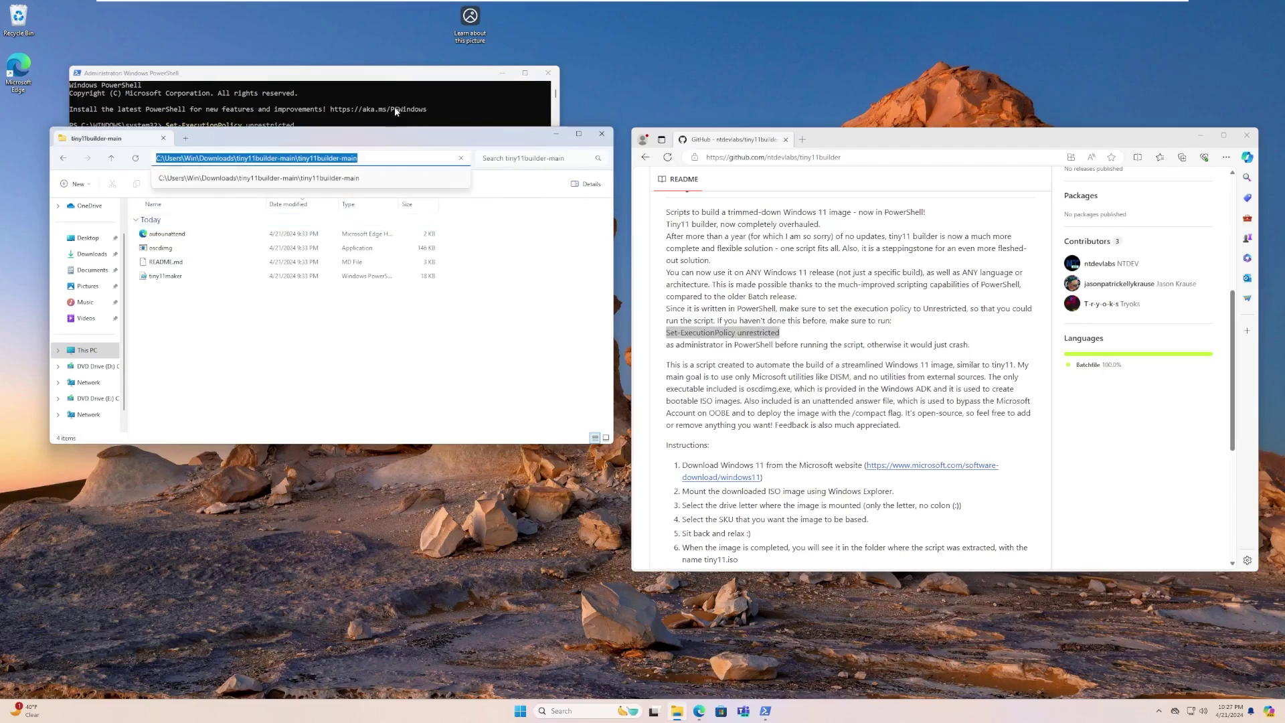
pyautogui.click(398, 111)
pyautogui.write('cd')
pyautogui.hotkey('ctrl', 'v')
pyautogui.press('Return')
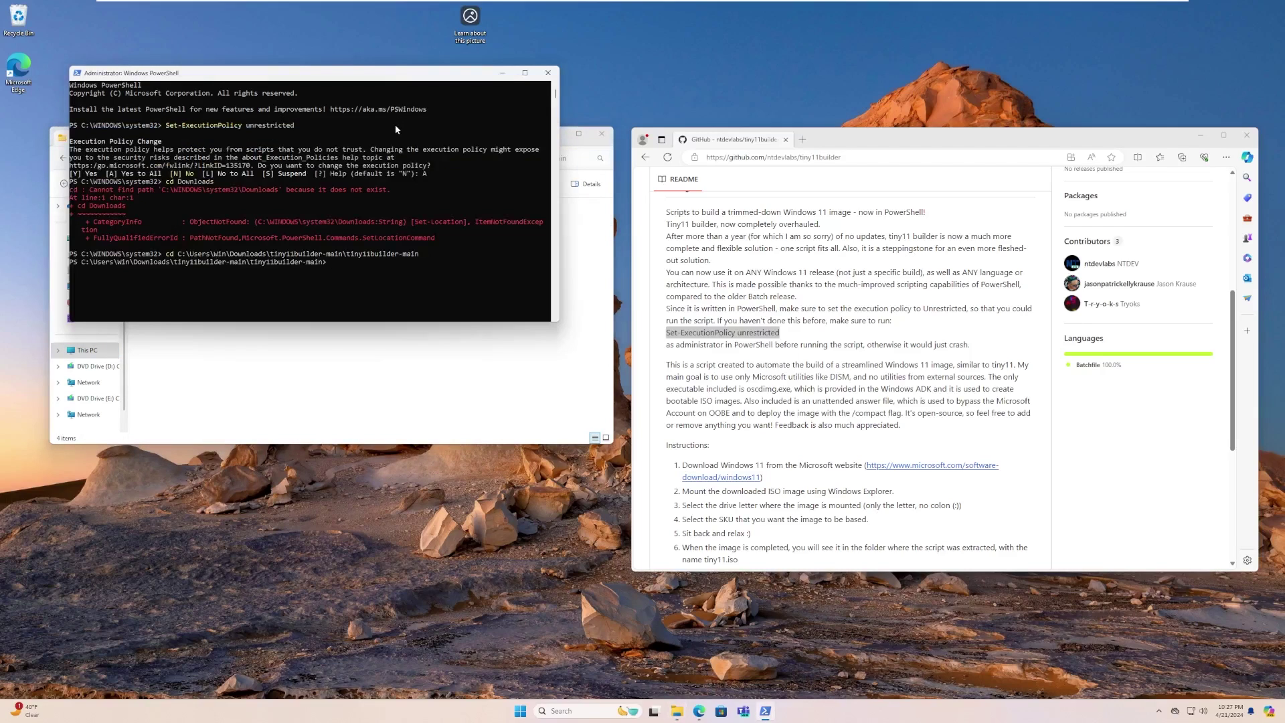
# Run .\tiny11maker.ps1 and answer R to allow it to run once
pyautogui.moveTo(409, 75); pyautogui.dragTo(867, 168)
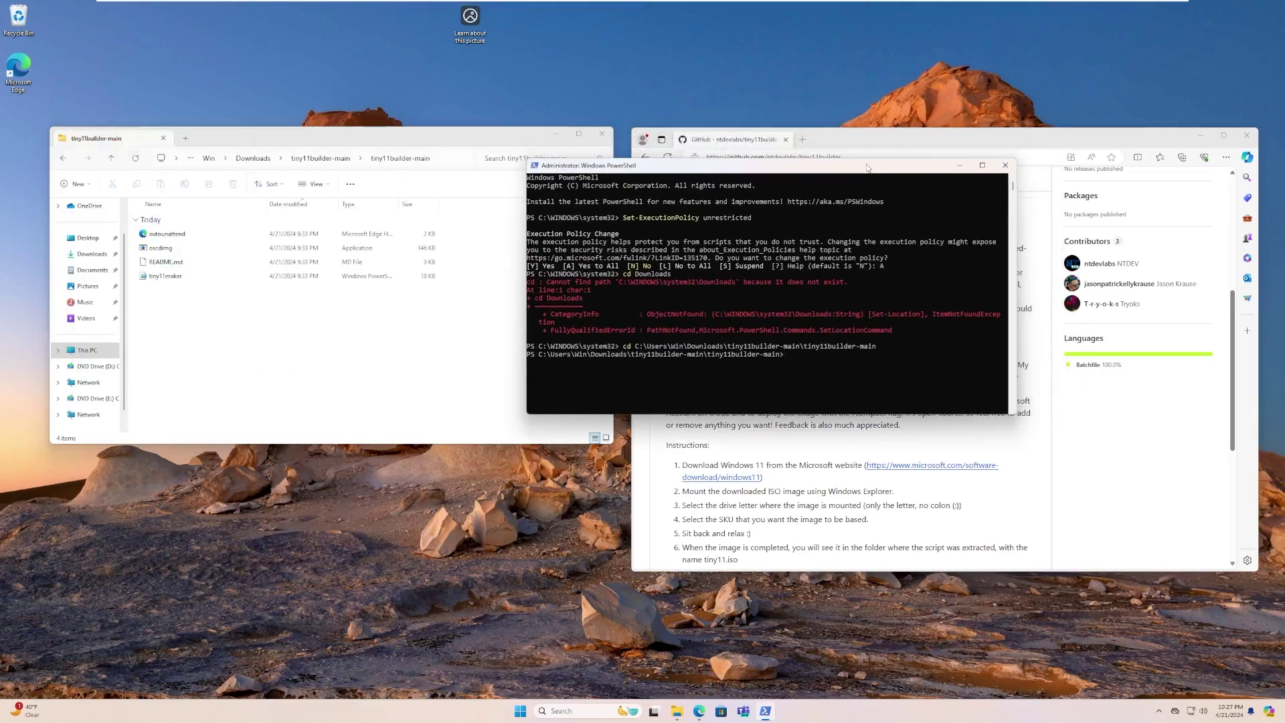
pyautogui.write('.\\t')
pyautogui.press('Tab')
pyautogui.press('Return')
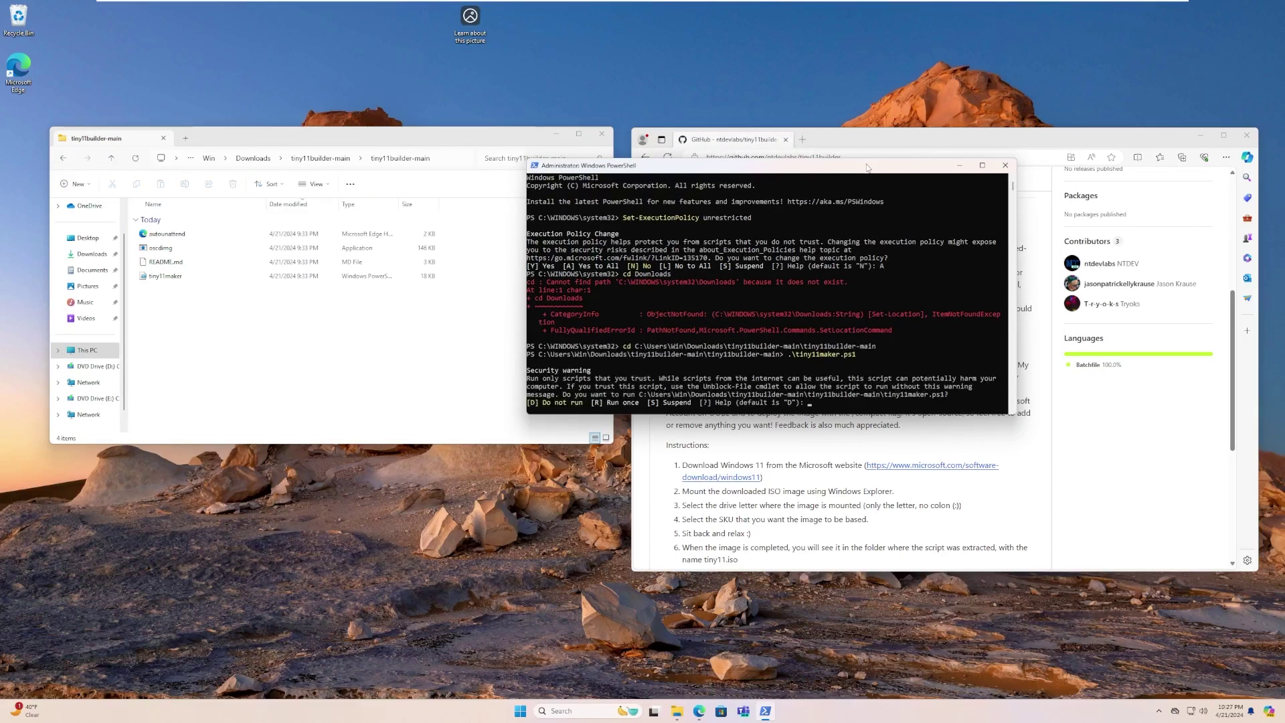
pyautogui.write('R')
pyautogui.press('Return')
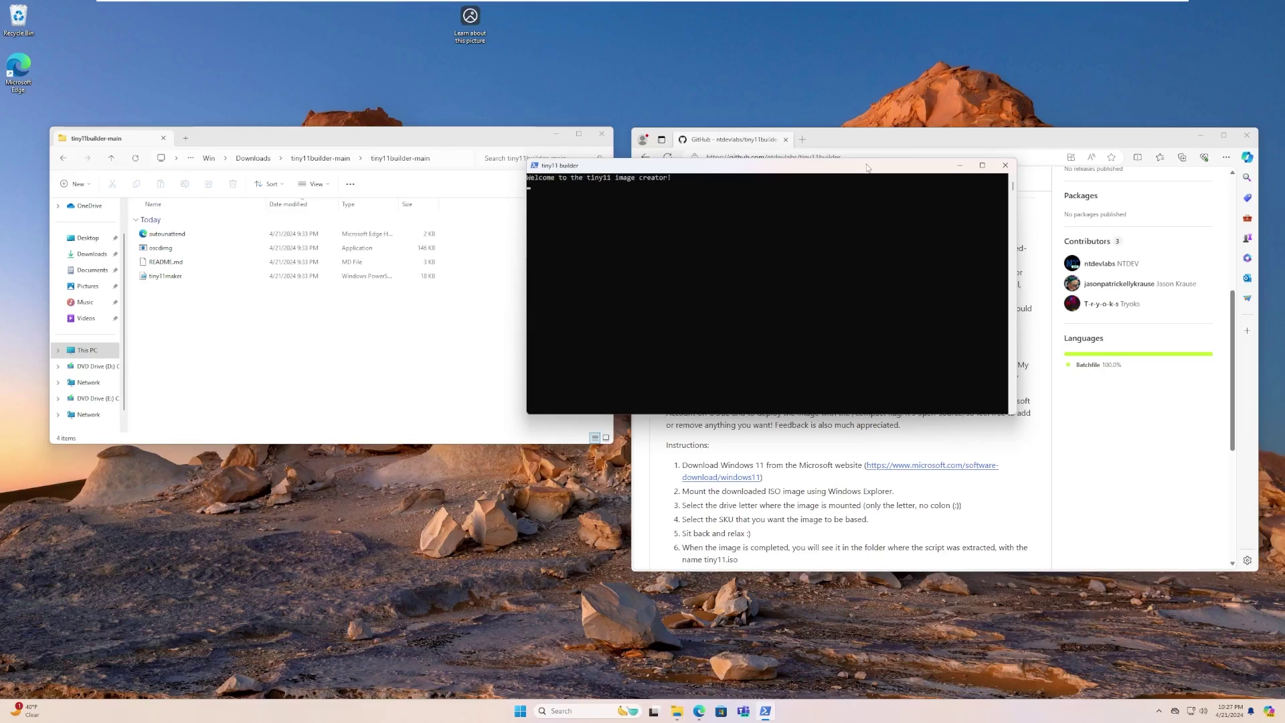
# Check DVD drives D: and E:, then disconnect the extra VMware CD/DVD drive
pyautogui.press('Return')
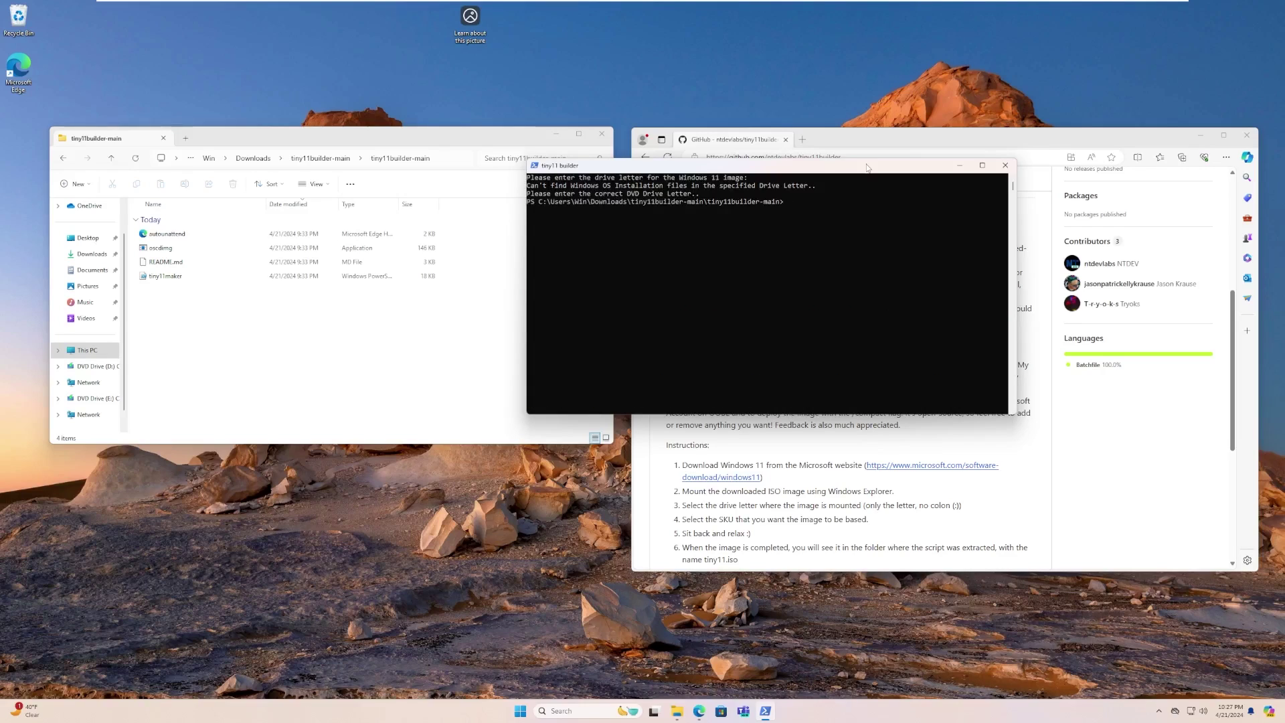
pyautogui.click(94, 366)
pyautogui.click(100, 399)
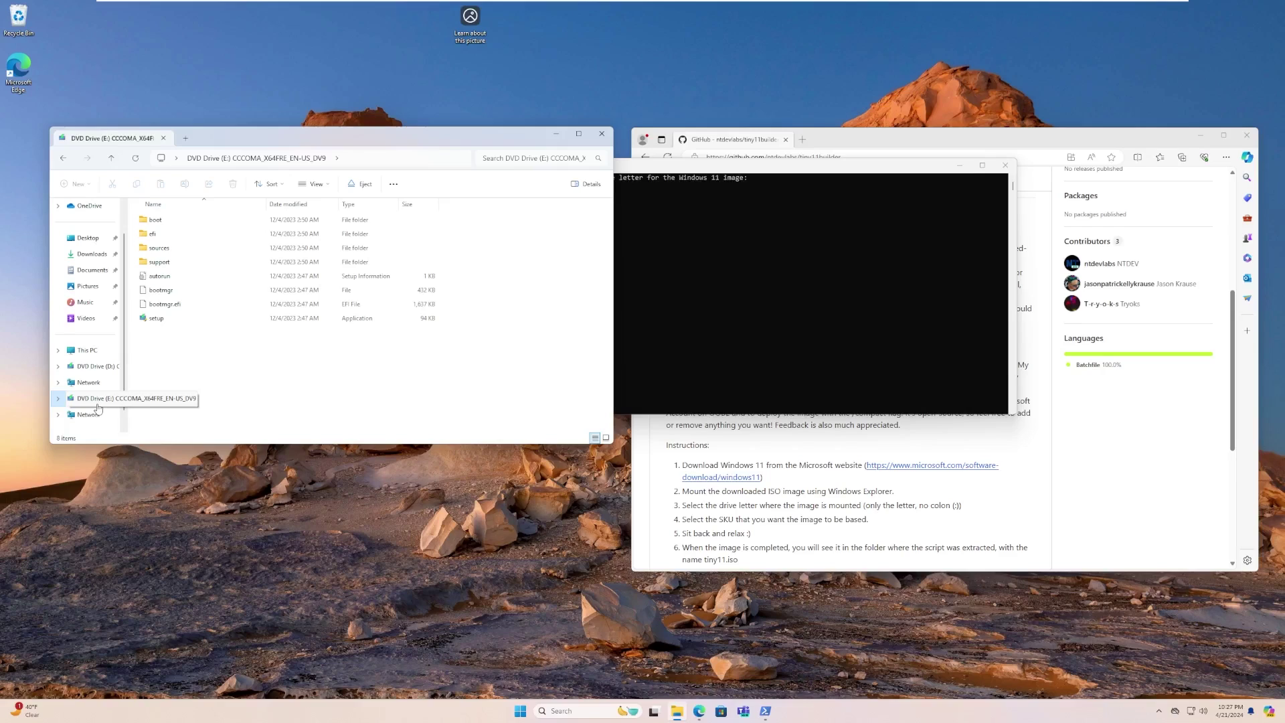
pyautogui.click(94, 366)
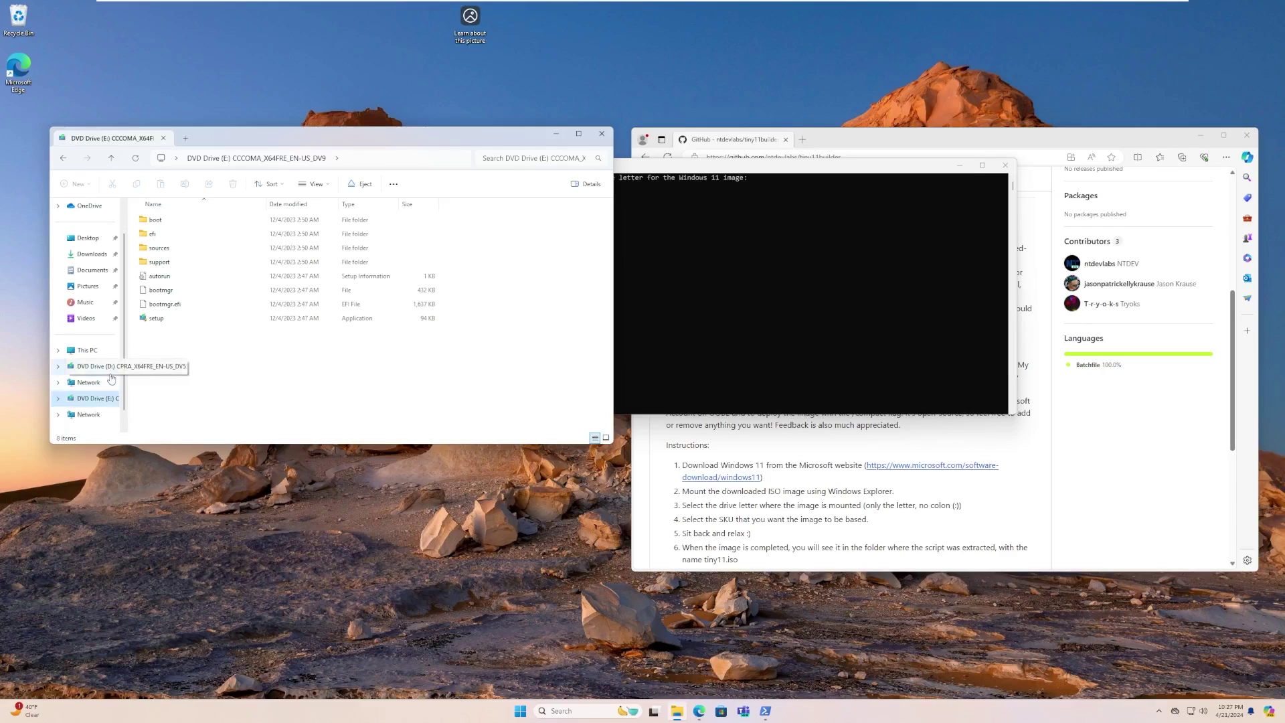
pyautogui.moveTo(465, 4)
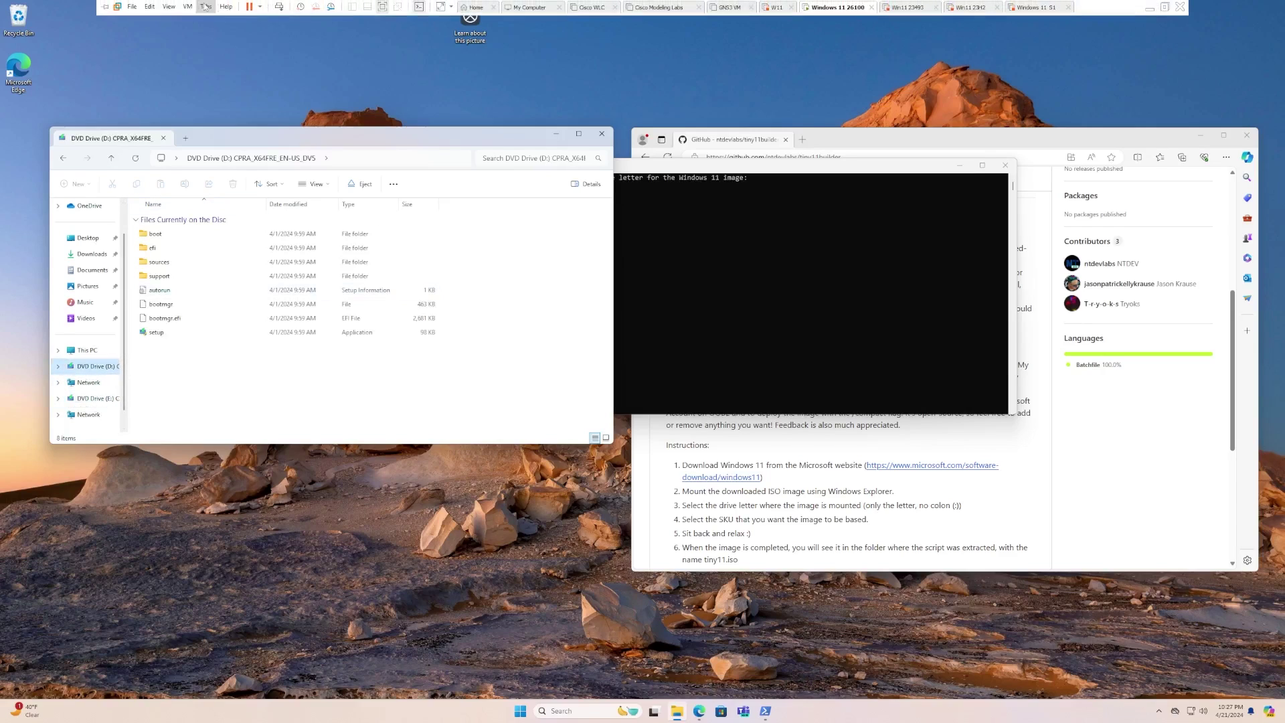
pyautogui.click(188, 6)
pyautogui.moveTo(201, 31)
pyautogui.moveTo(394, 46)
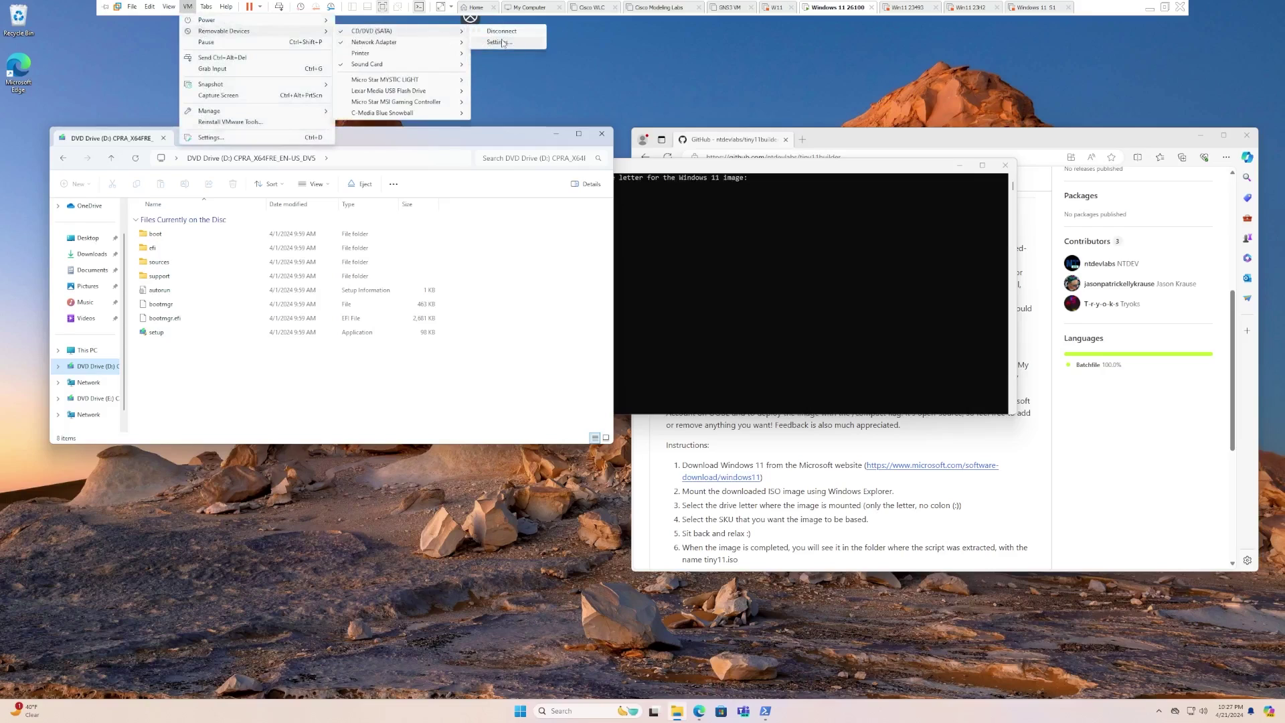
pyautogui.click(505, 37)
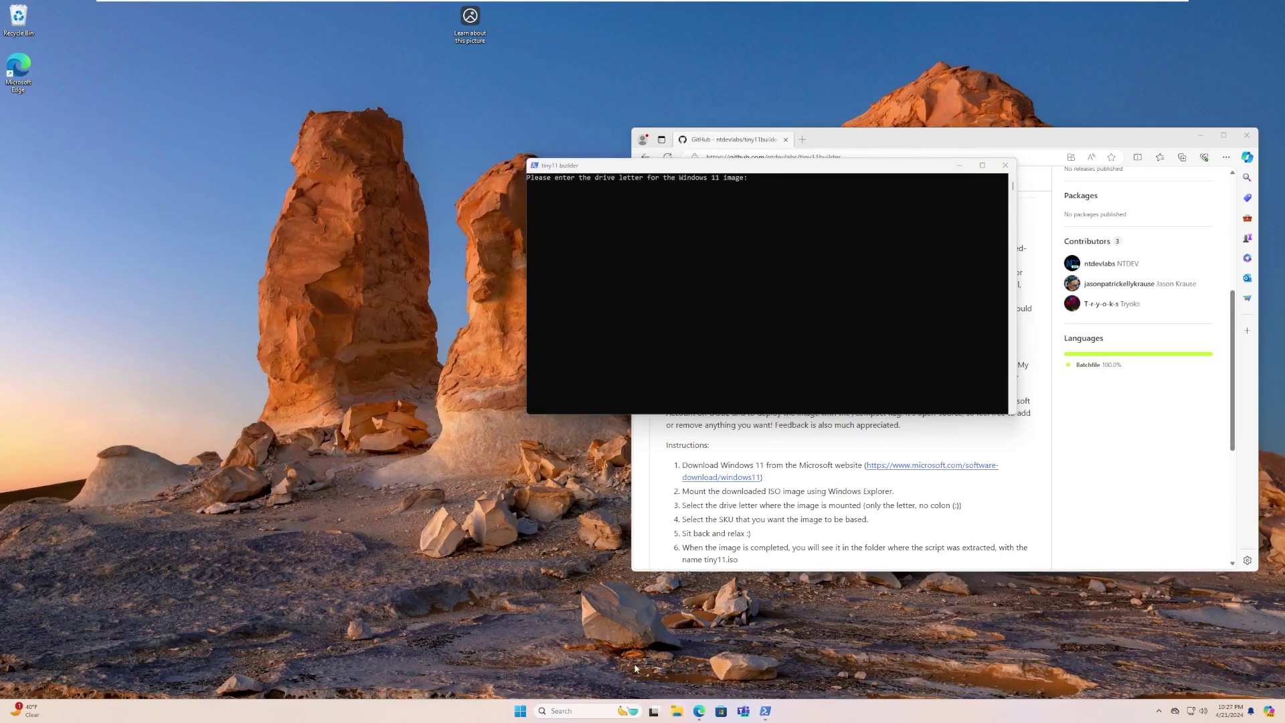
# Enter E at the builder's drive-letter prompt and move the console left
pyautogui.click(801, 244)
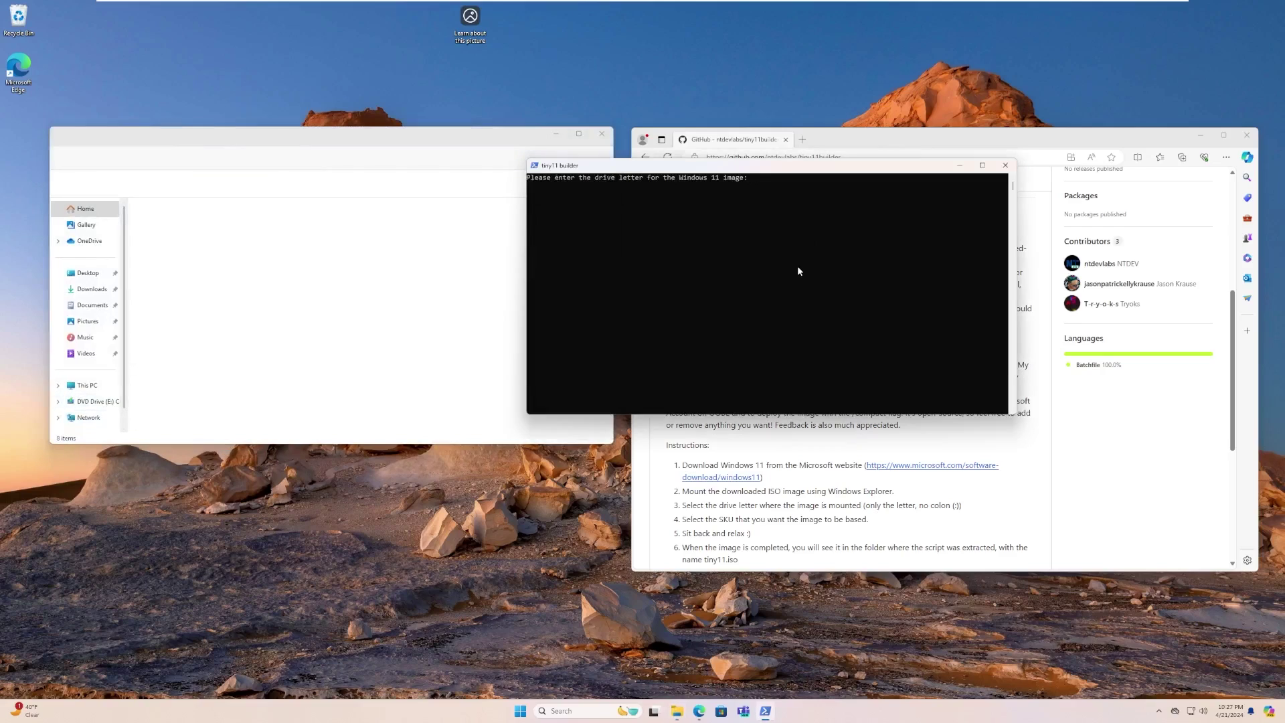
pyautogui.write('E')
pyautogui.press('Return')
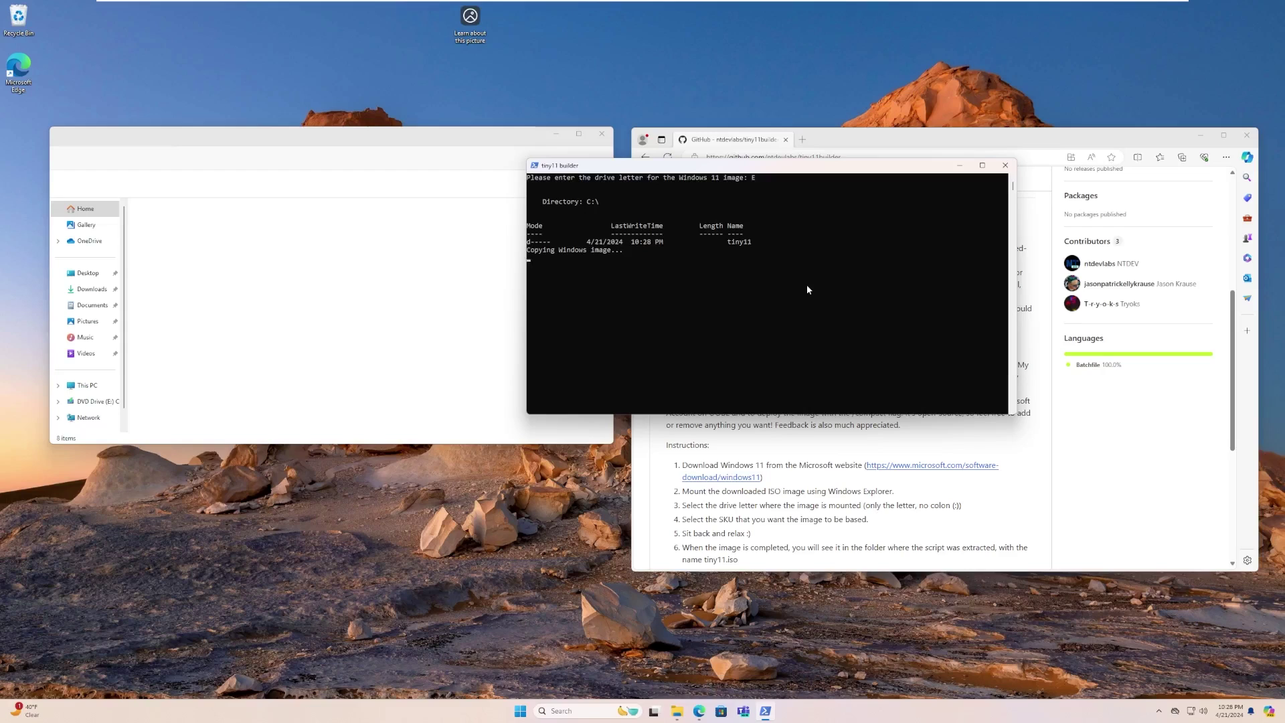
pyautogui.click(763, 519)
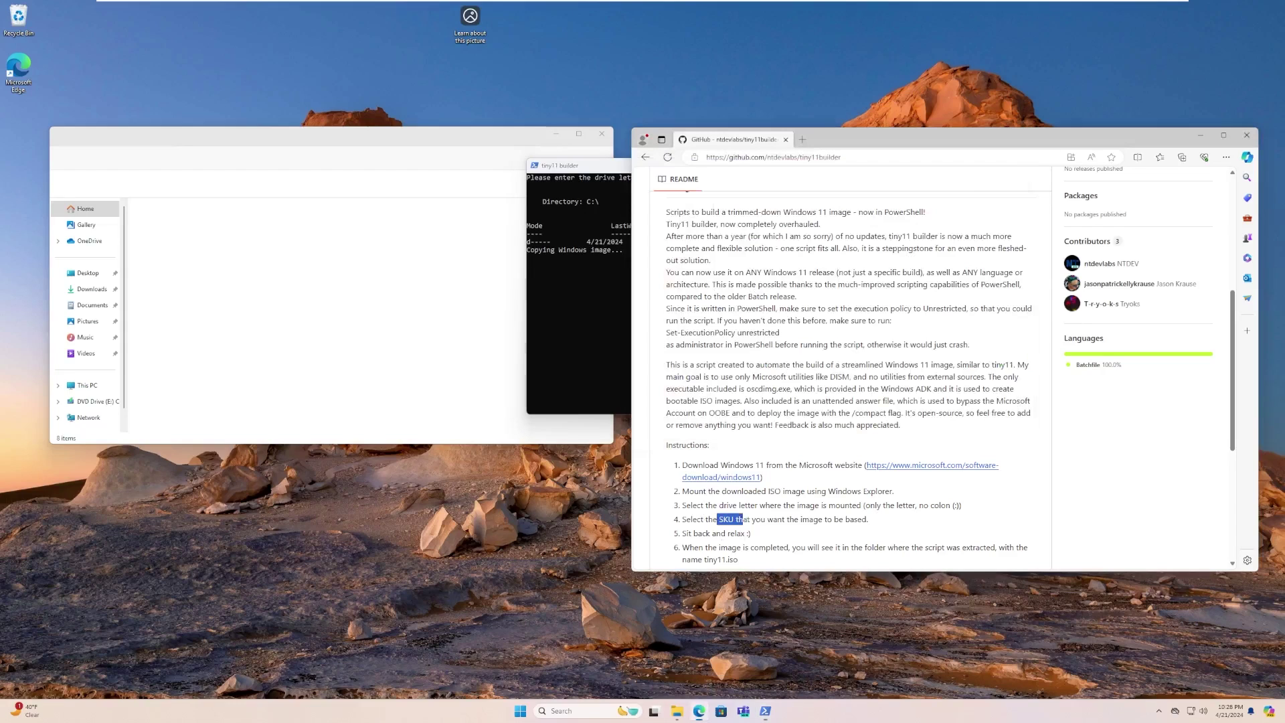
pyautogui.moveTo(606, 167); pyautogui.dragTo(539, 173)
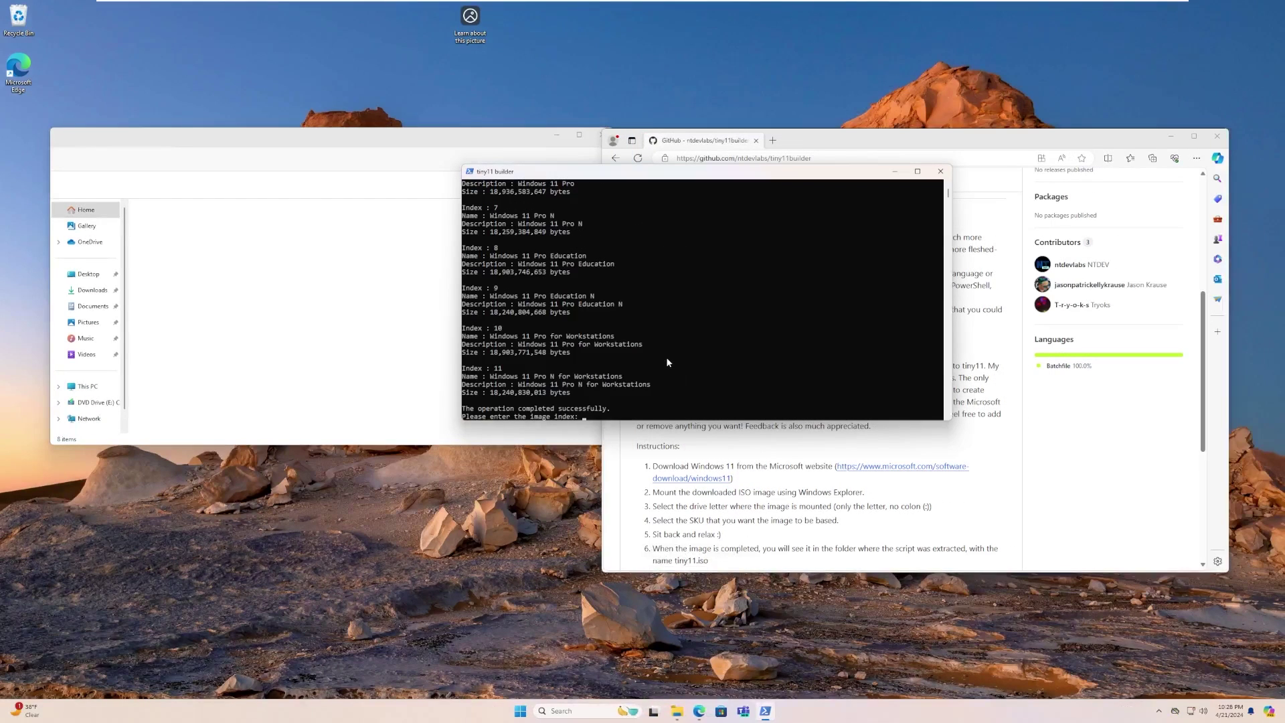
# Choose image index 6, Windows 11 Pro, and let the builder create tiny11.iso
pyautogui.scroll(6, 667, 362)
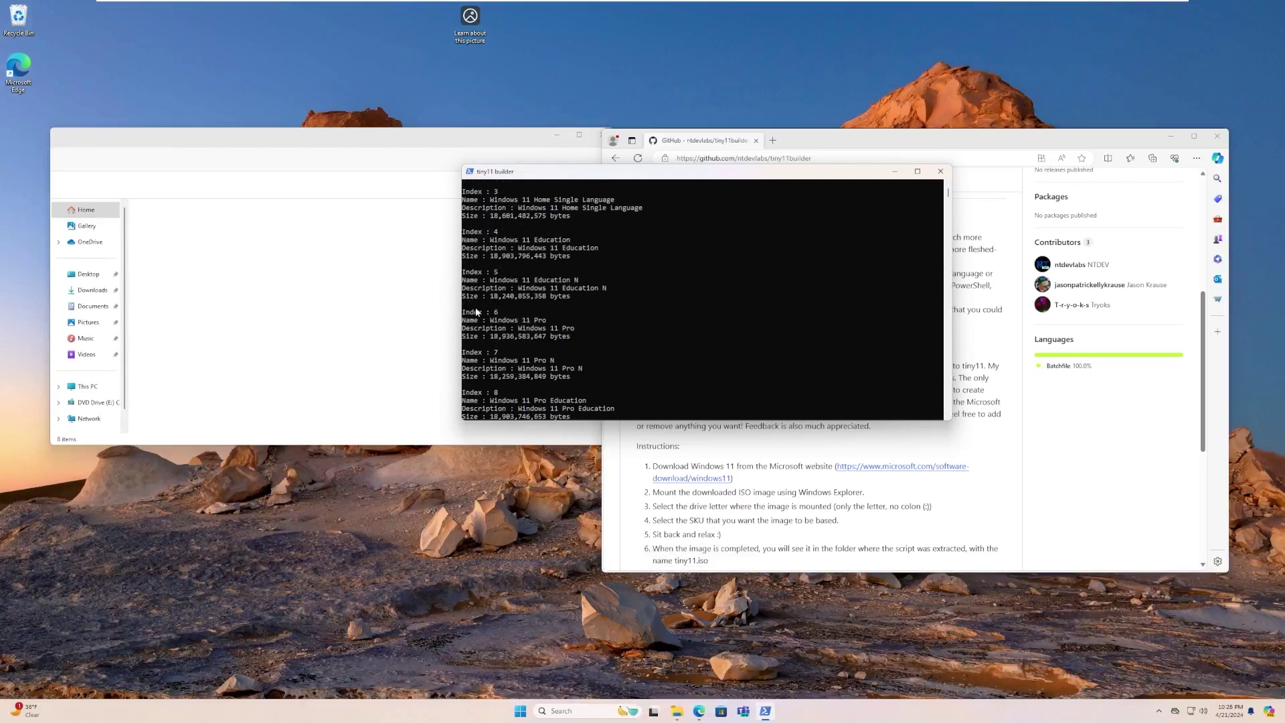
pyautogui.scroll(-8, 502, 320)
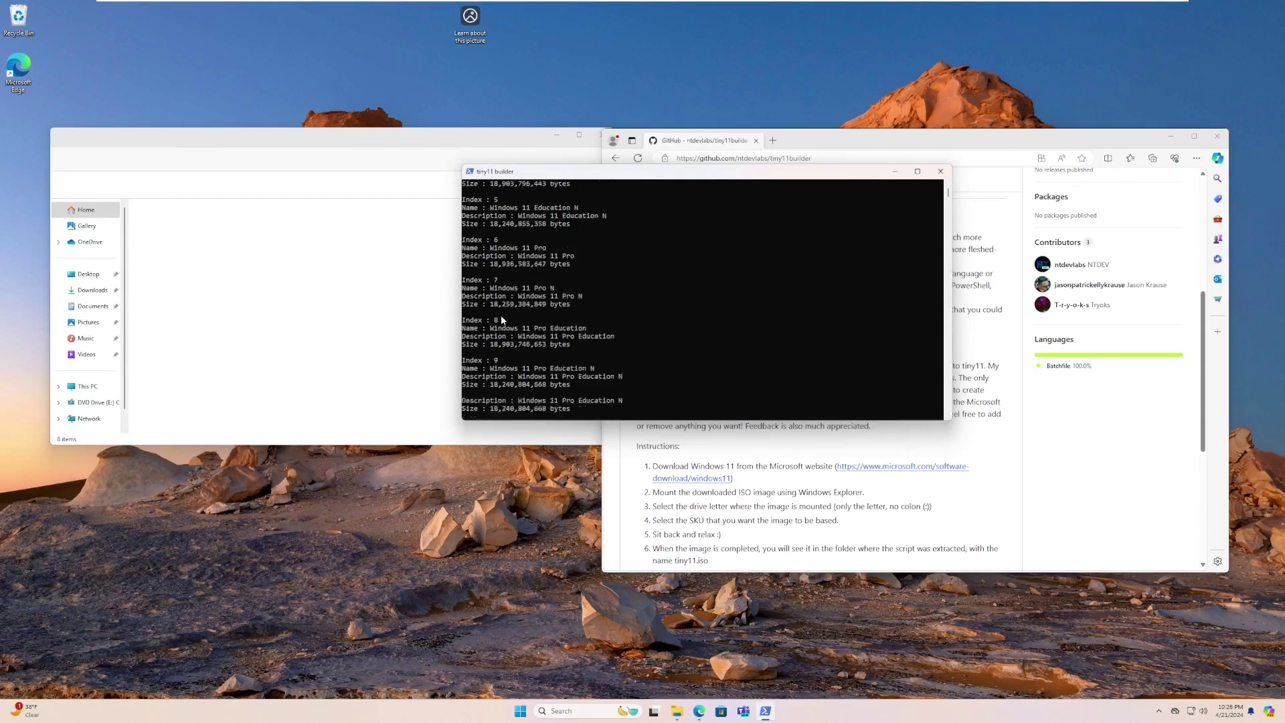
pyautogui.write('6')
pyautogui.press('Return')
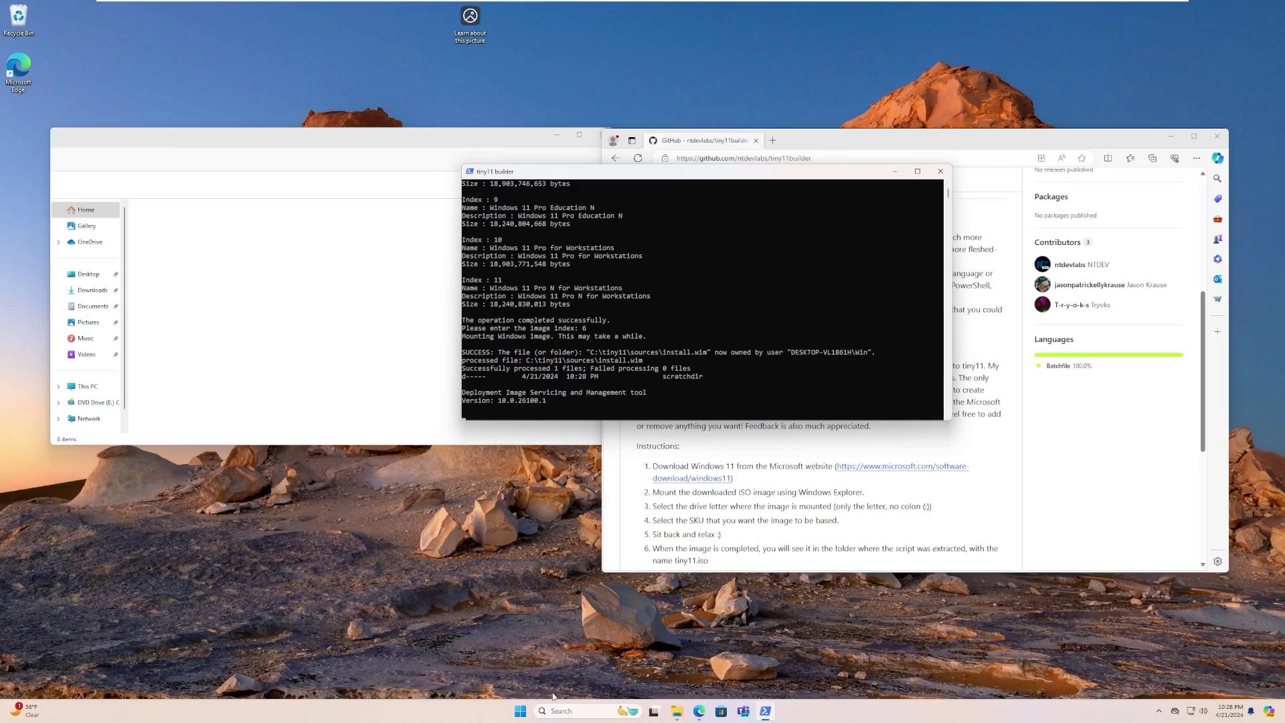
pyautogui.click(520, 711)
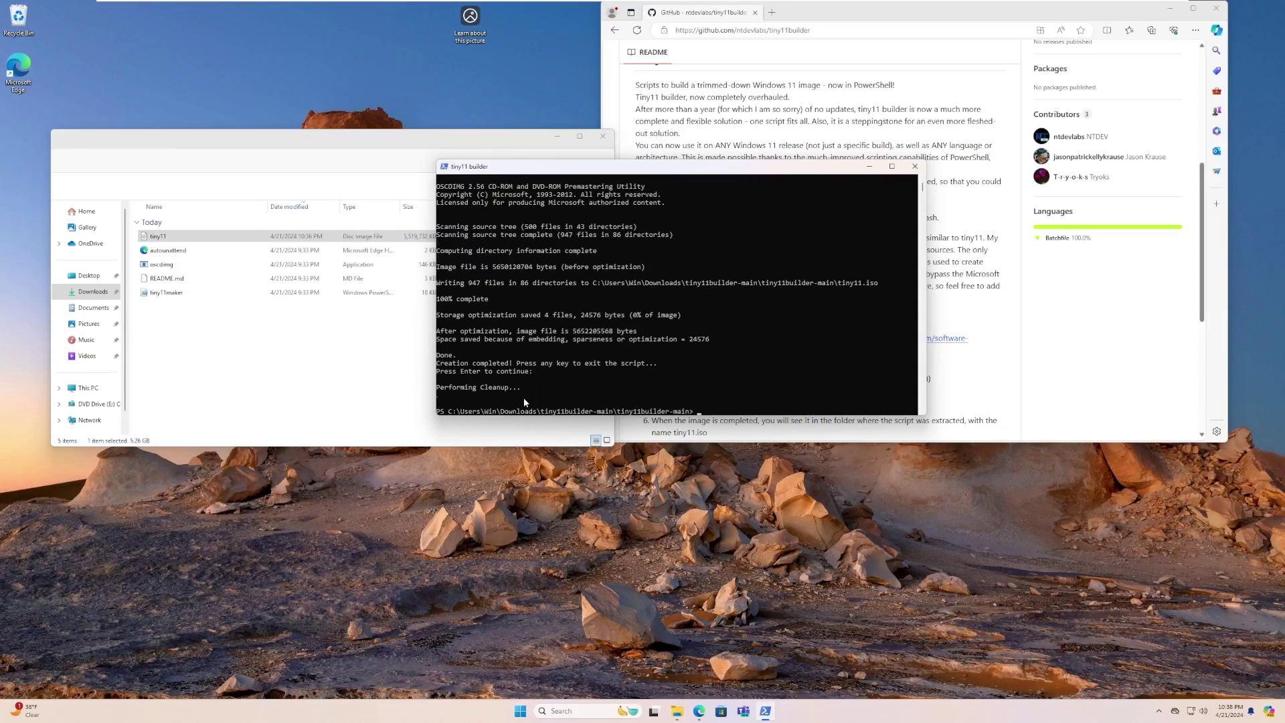
# Close the builder console and browser, then try opening the tiny11 image and close Notepad
pyautogui.click(915, 166)
pyautogui.click(1205, 18)
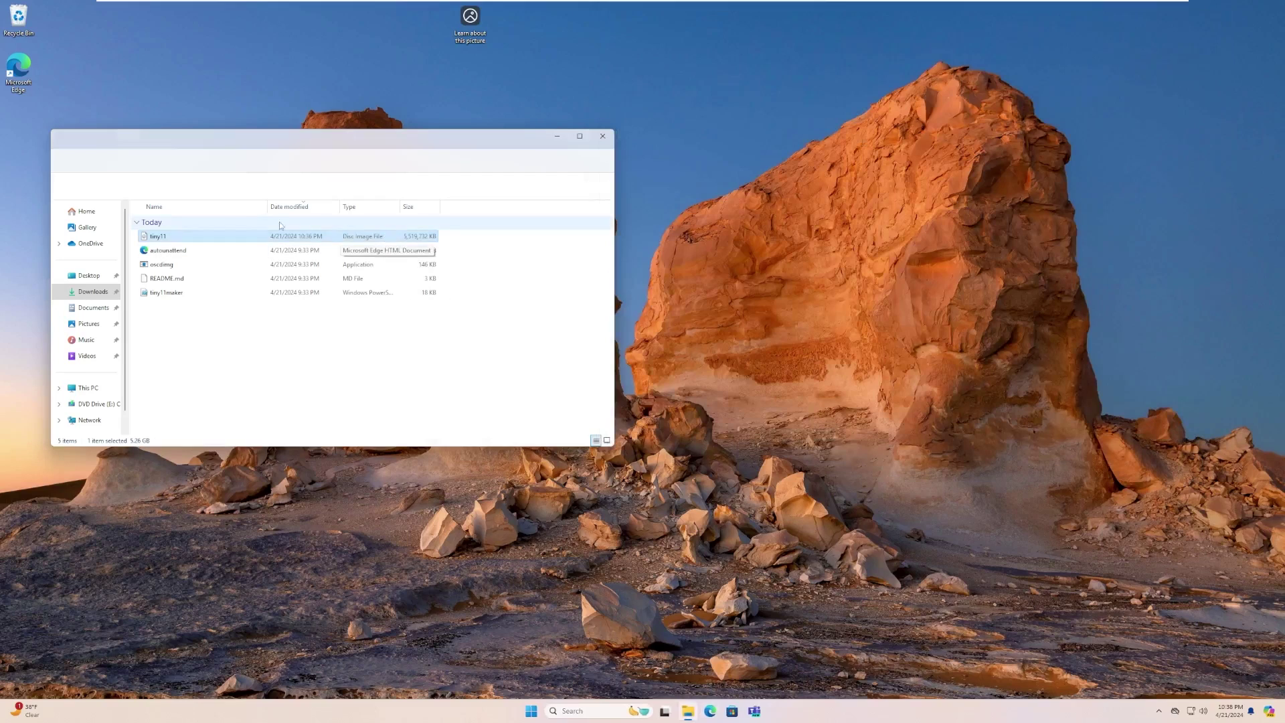
pyautogui.moveTo(265, 164); pyautogui.dragTo(450, 176)
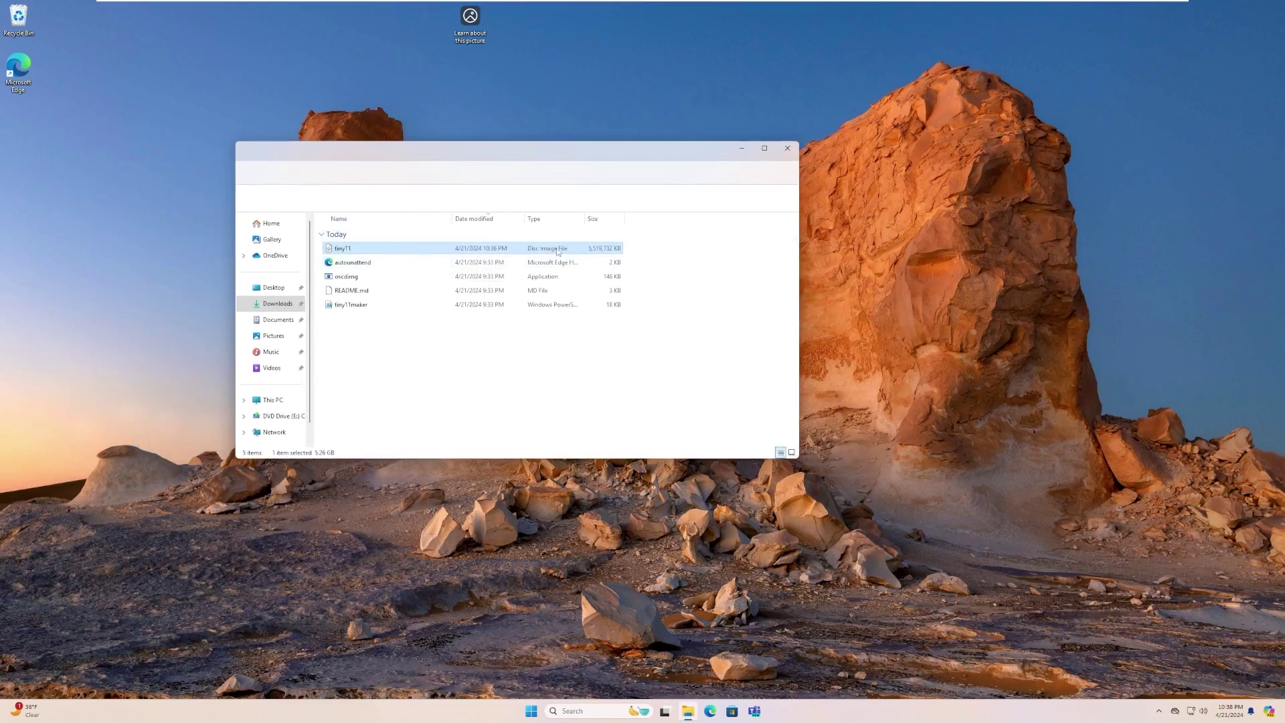
pyautogui.rightClick(589, 253)
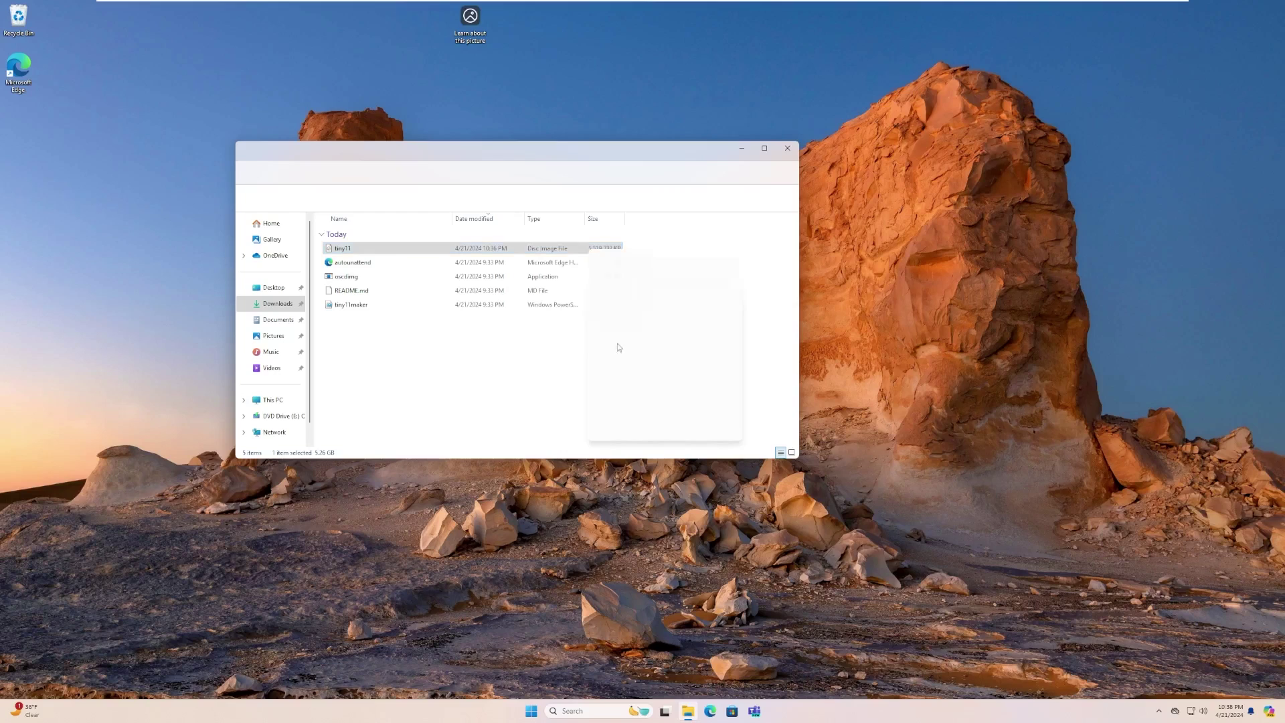
pyautogui.click(617, 414)
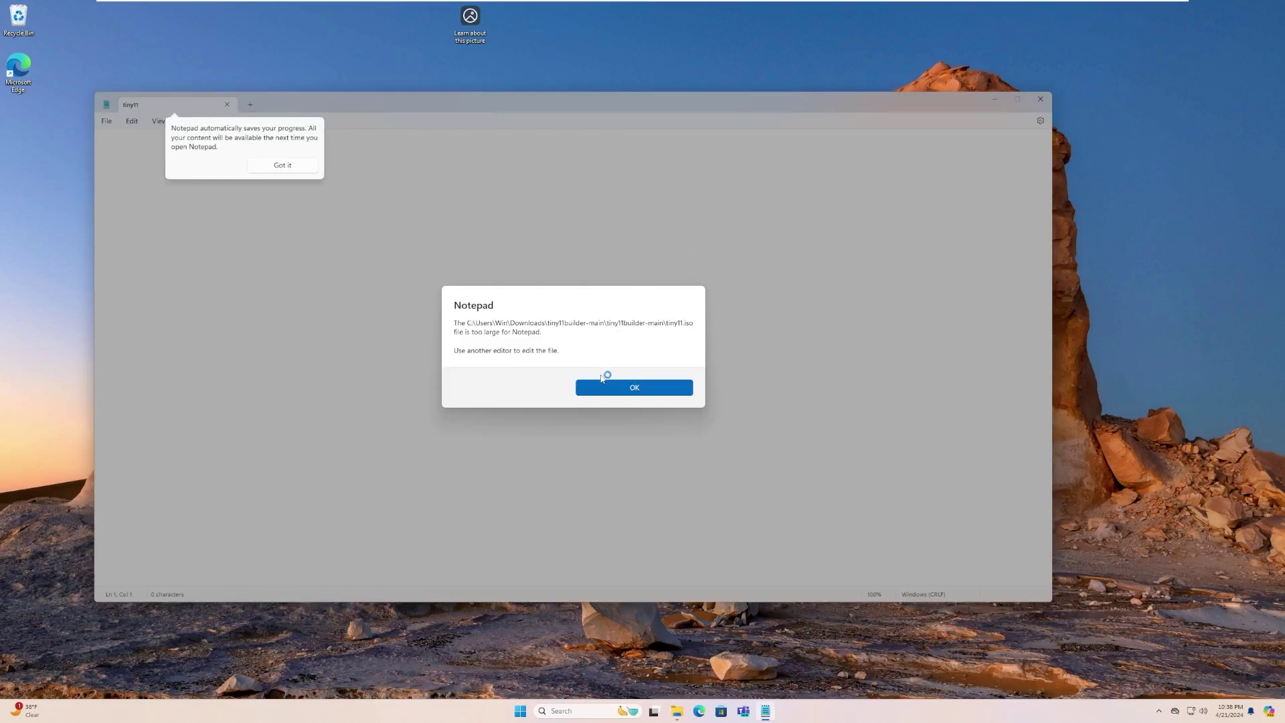
pyautogui.click(605, 386)
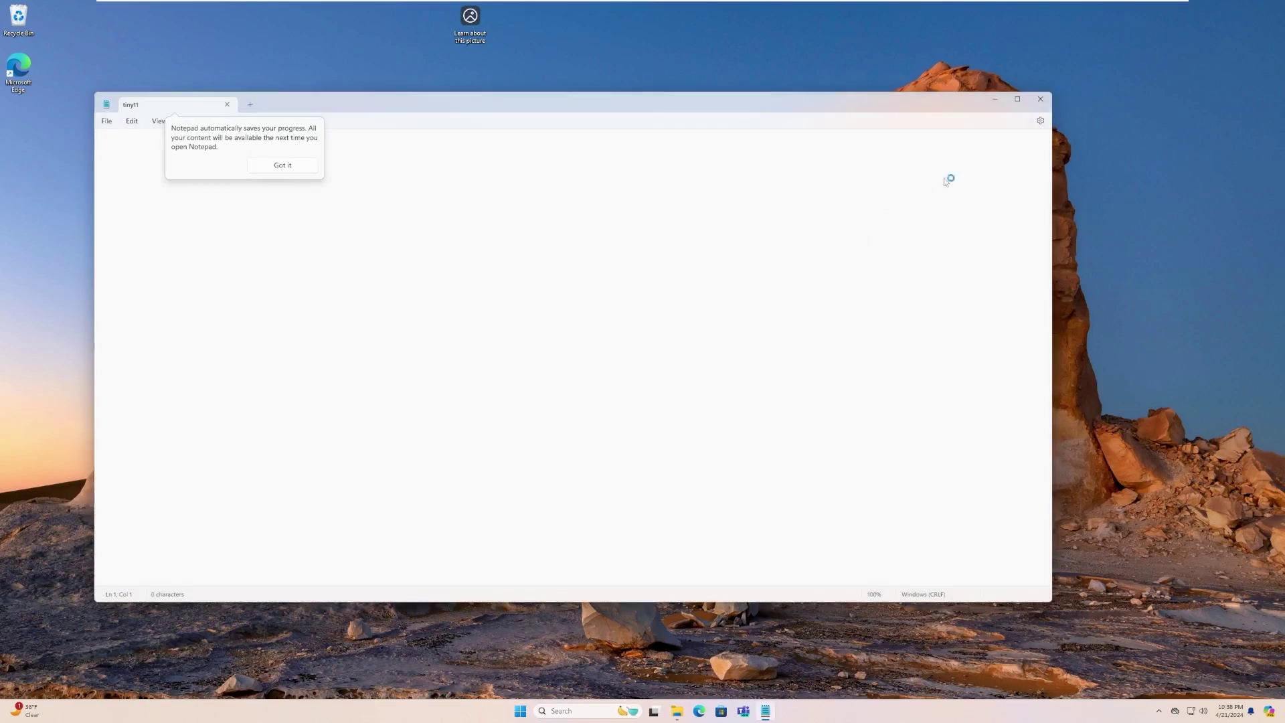
pyautogui.click(1040, 99)
# Shut down Windows from the Start menu's power options
pyautogui.click(531, 709)
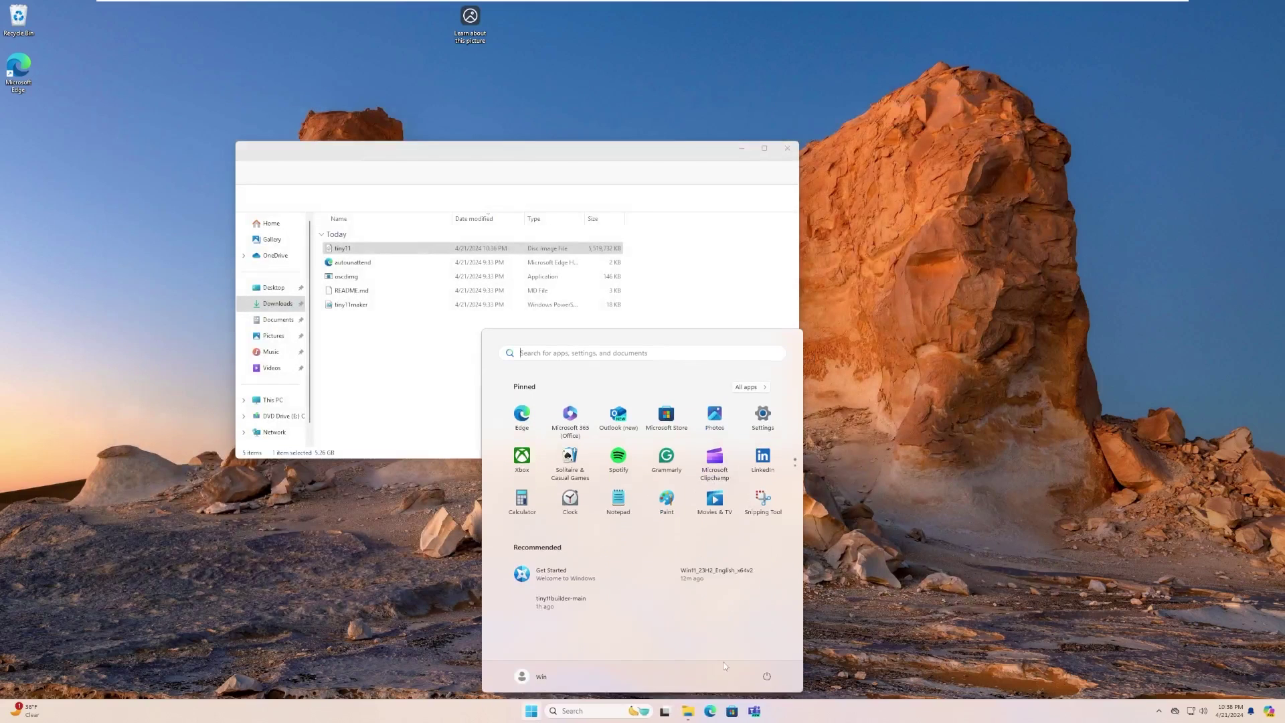
pyautogui.click(767, 675)
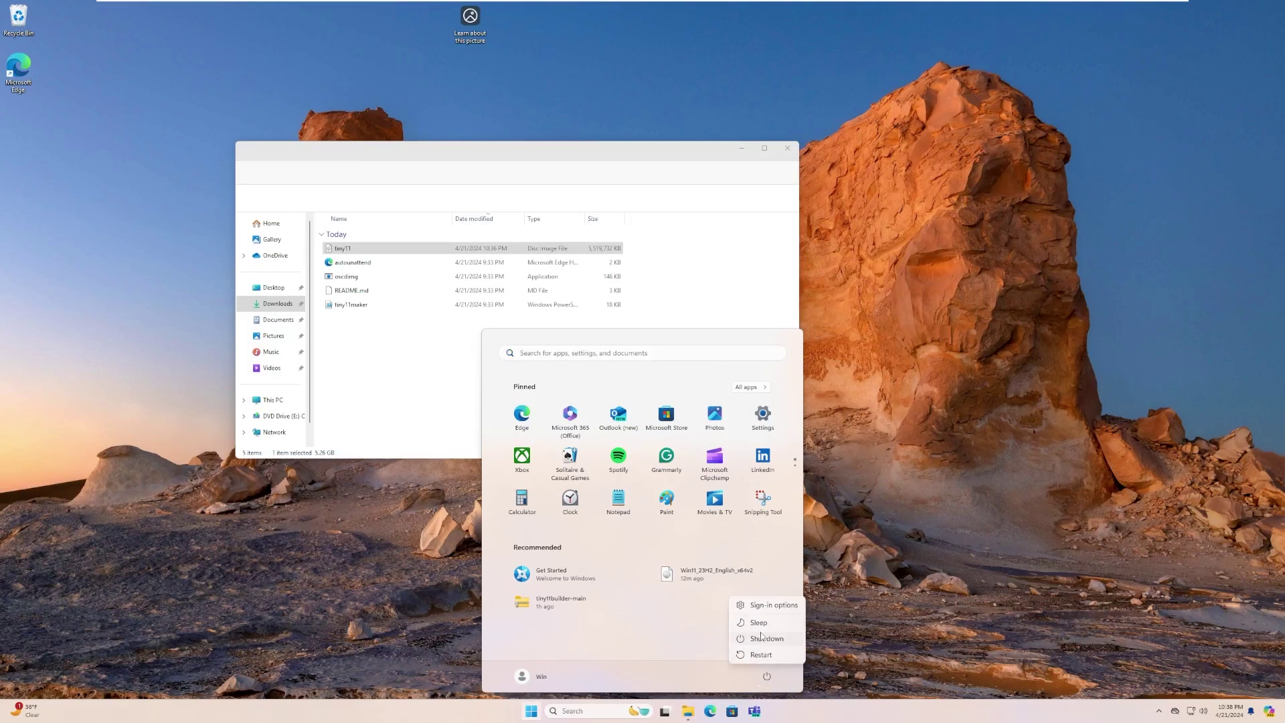
pyautogui.click(761, 638)
# Restore VMware Workstation to a normal window and release input from the guest
pyautogui.moveTo(760, 1)
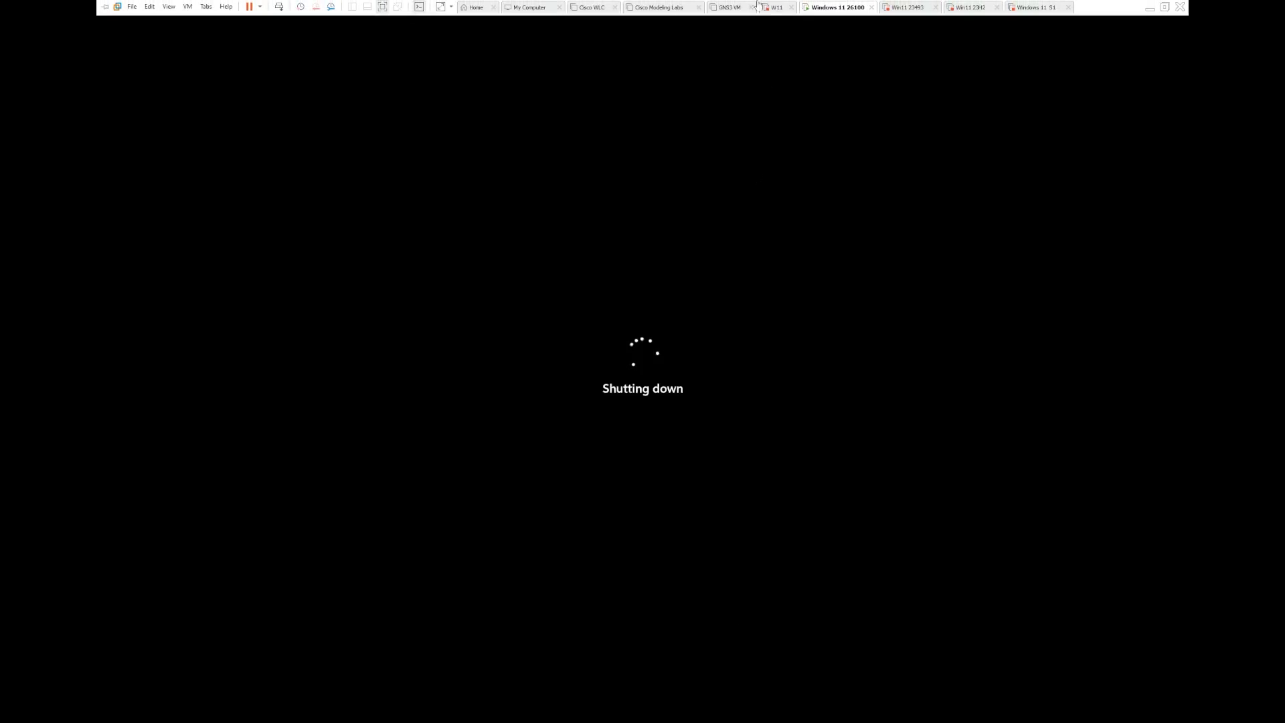
pyautogui.click(1165, 8)
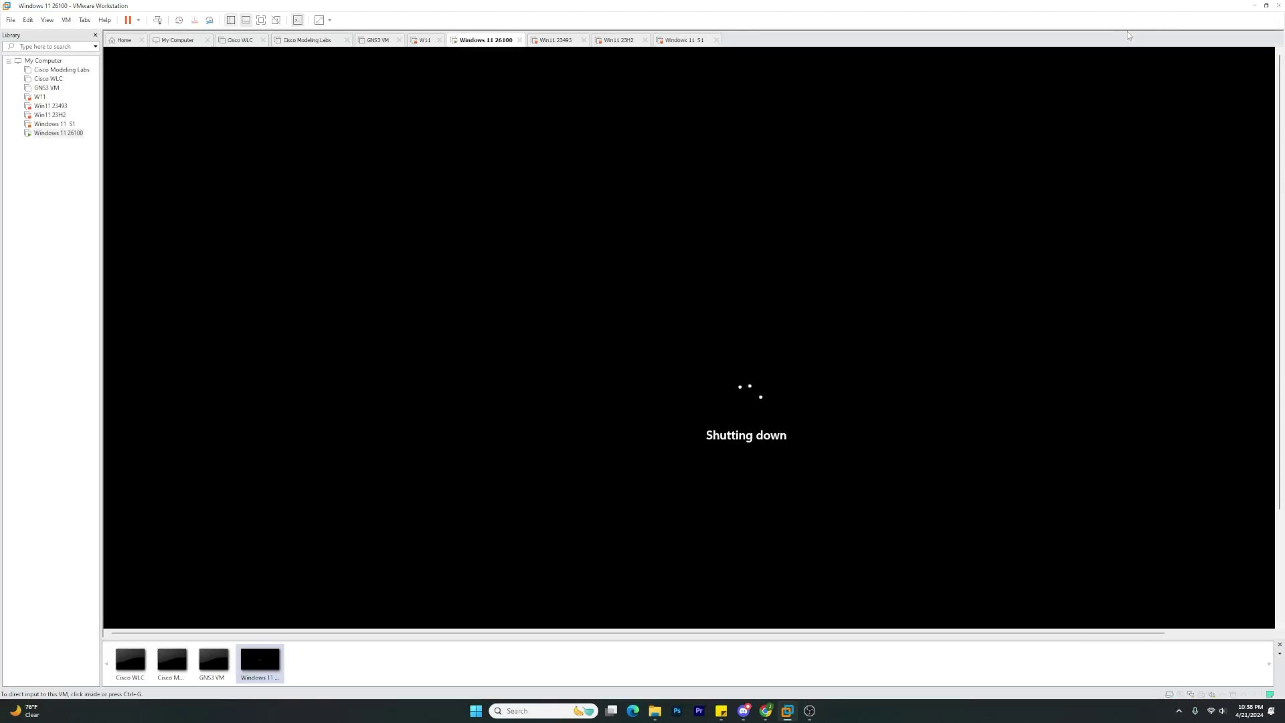
pyautogui.click(750, 346)
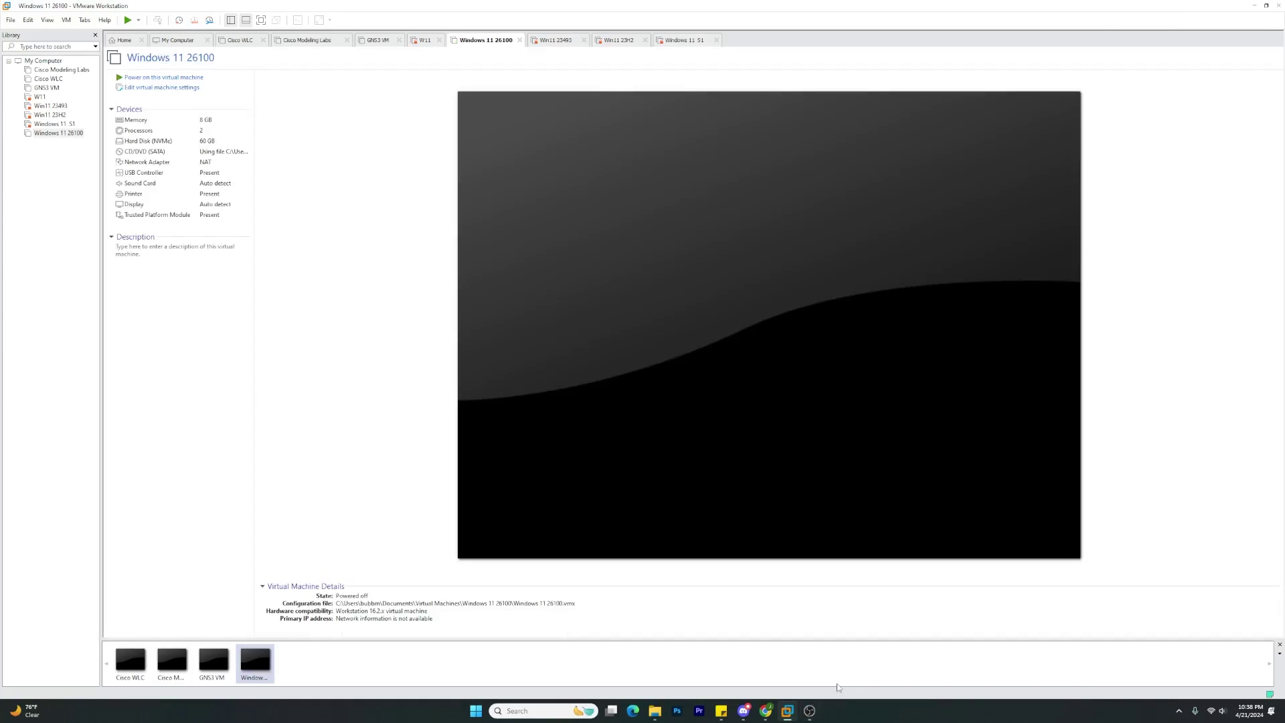
pyautogui.hotkey('ctrl', 'alt', 'Return')
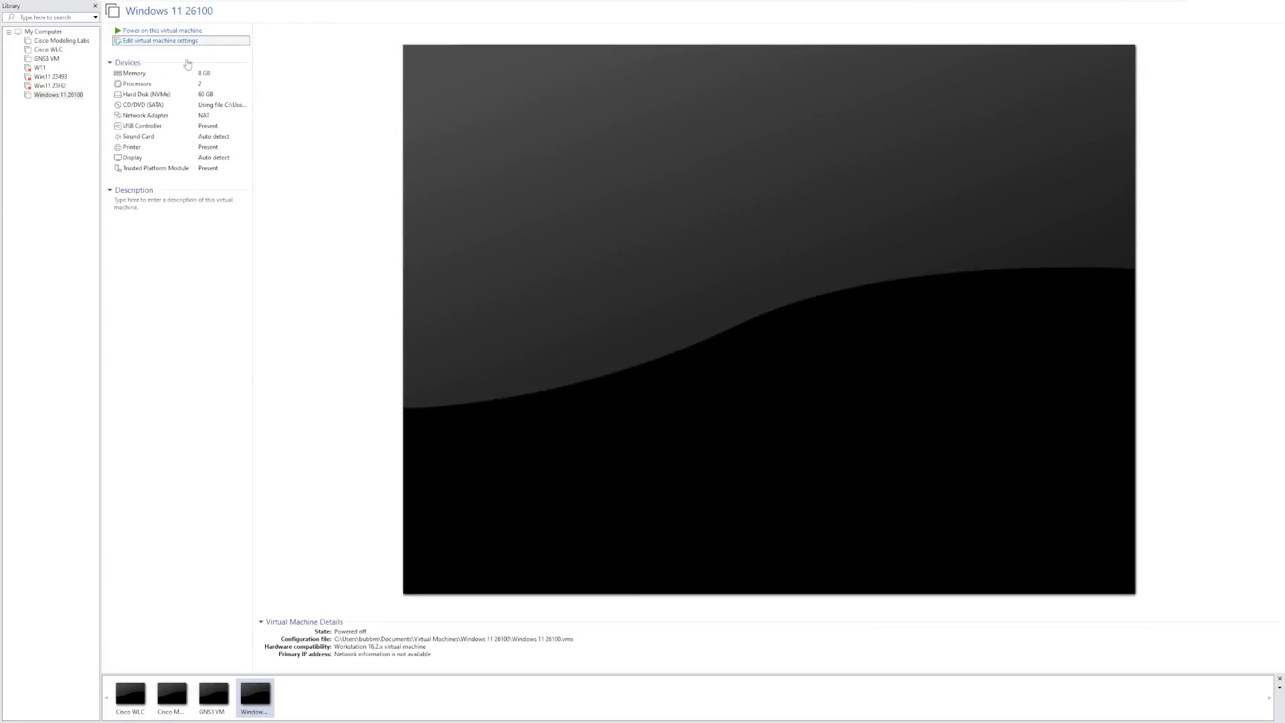
# Set the VM's CD/DVD ISO image to Desktop\tiny11.iso and save the settings
pyautogui.click(178, 41)
pyautogui.click(561, 254)
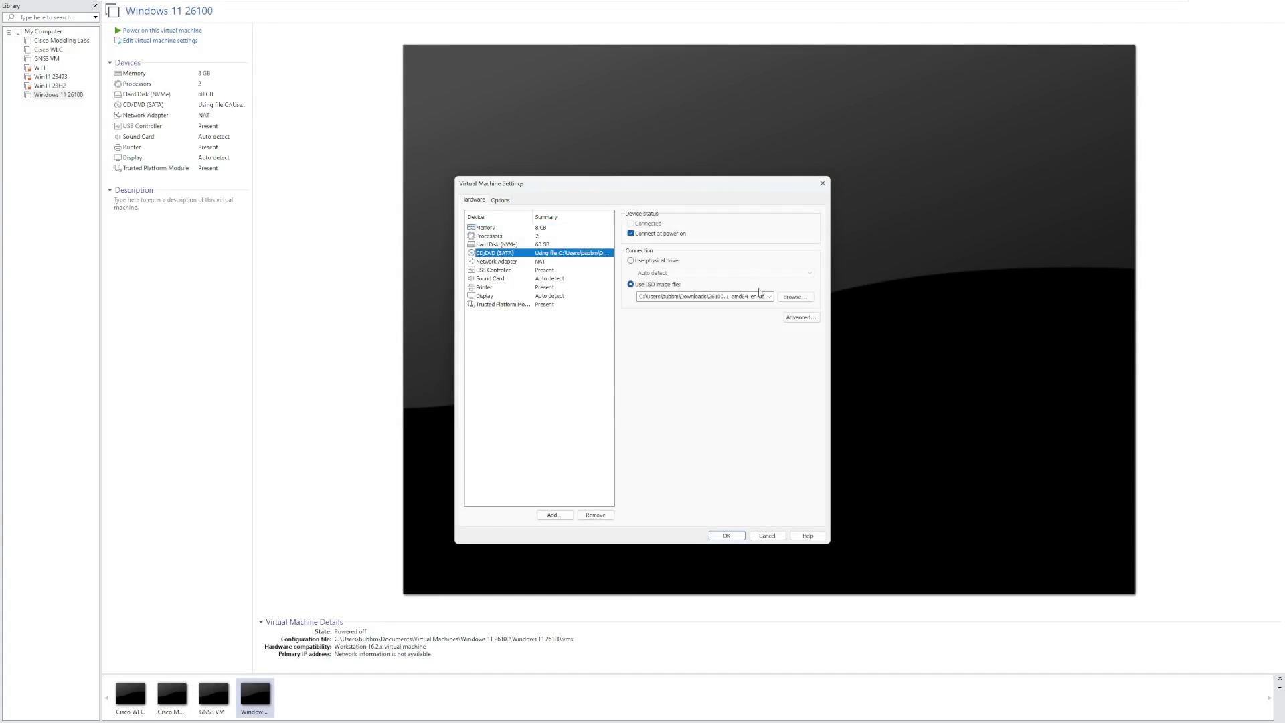
pyautogui.click(806, 300)
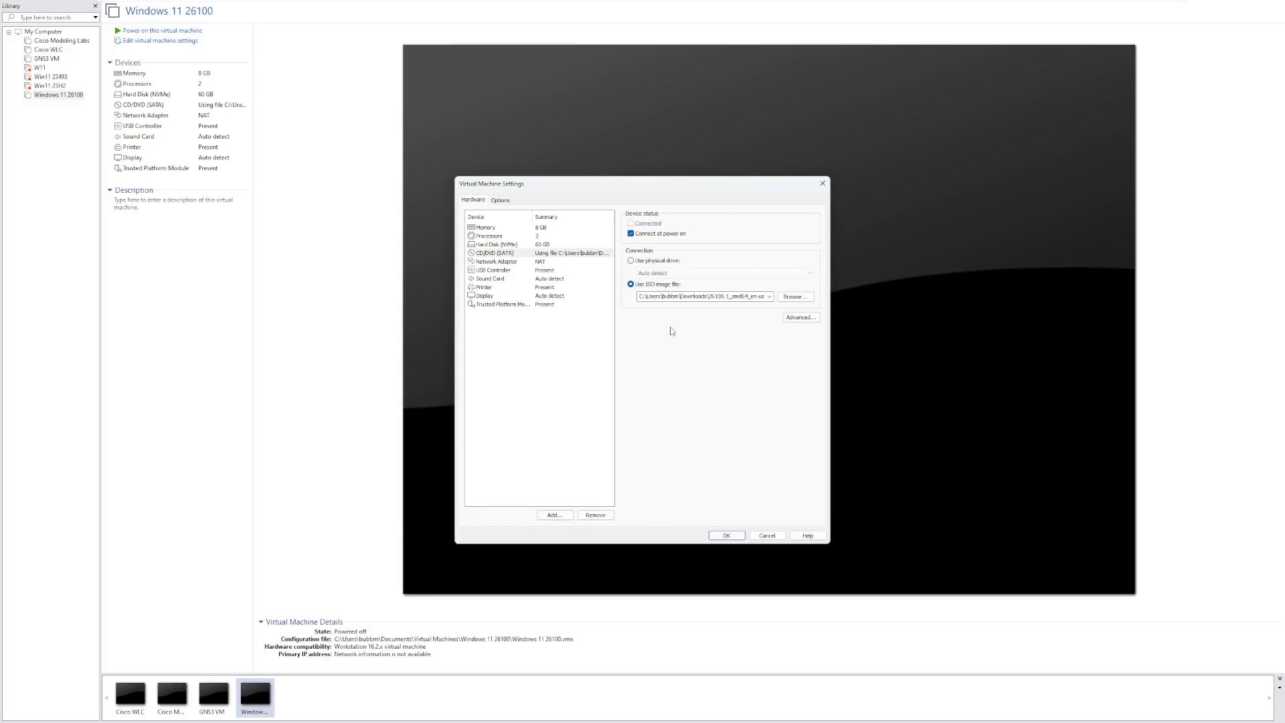
pyautogui.press('Return')
pyautogui.click(726, 536)
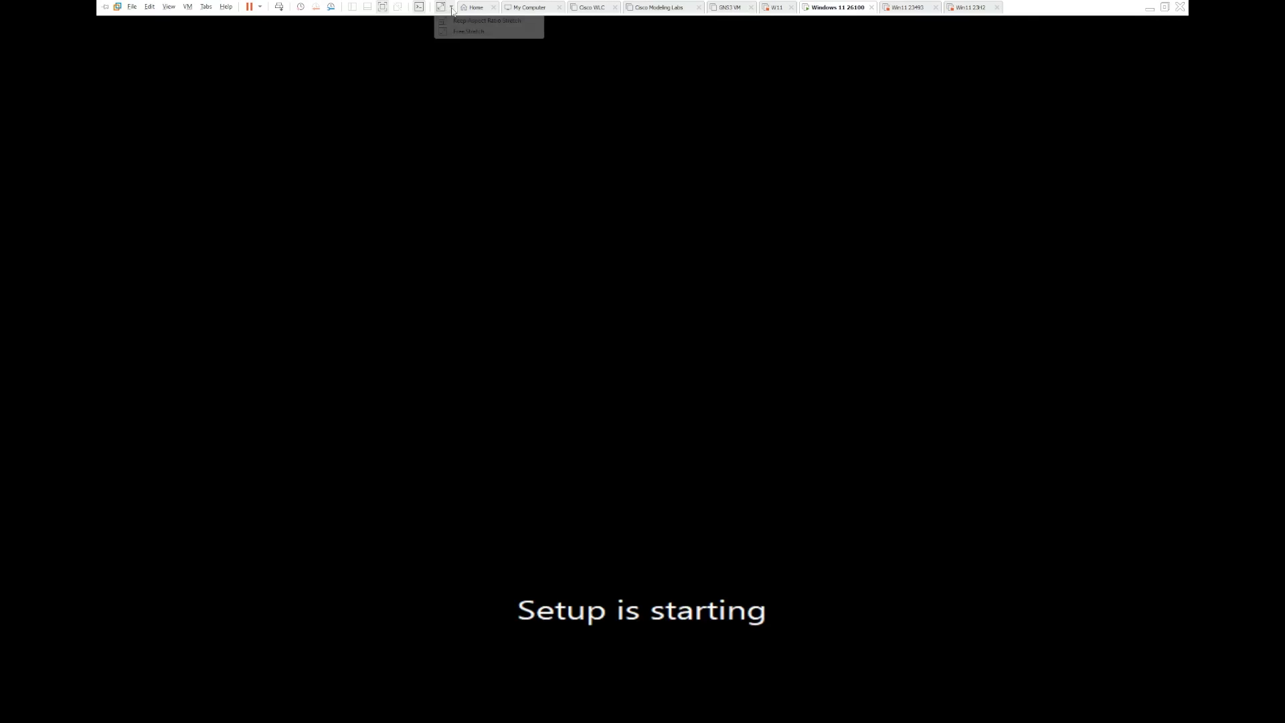
# Stretch the guest display and accept the Microsoft license terms
pyautogui.click(442, 7)
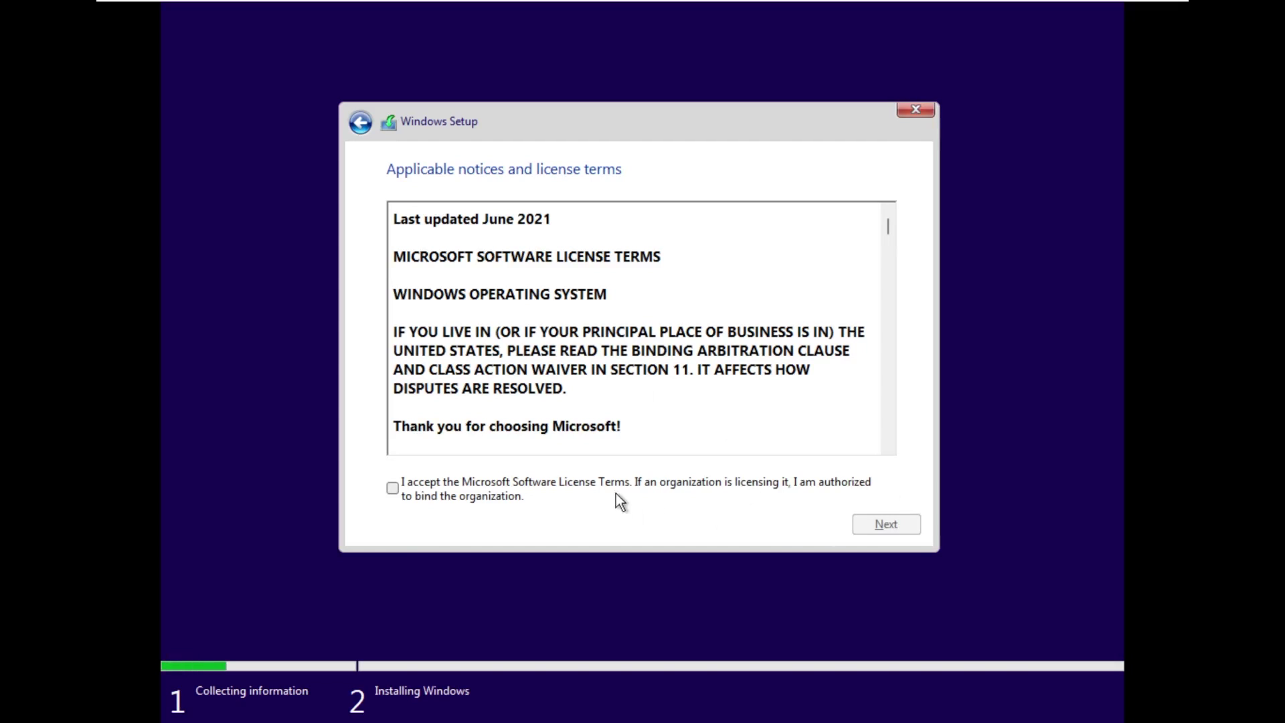
pyautogui.click(615, 492)
pyautogui.click(885, 523)
# Delete Drive 0 partitions 3, 4, 2 and 1, then install onto the unallocated space
pyautogui.click(660, 312)
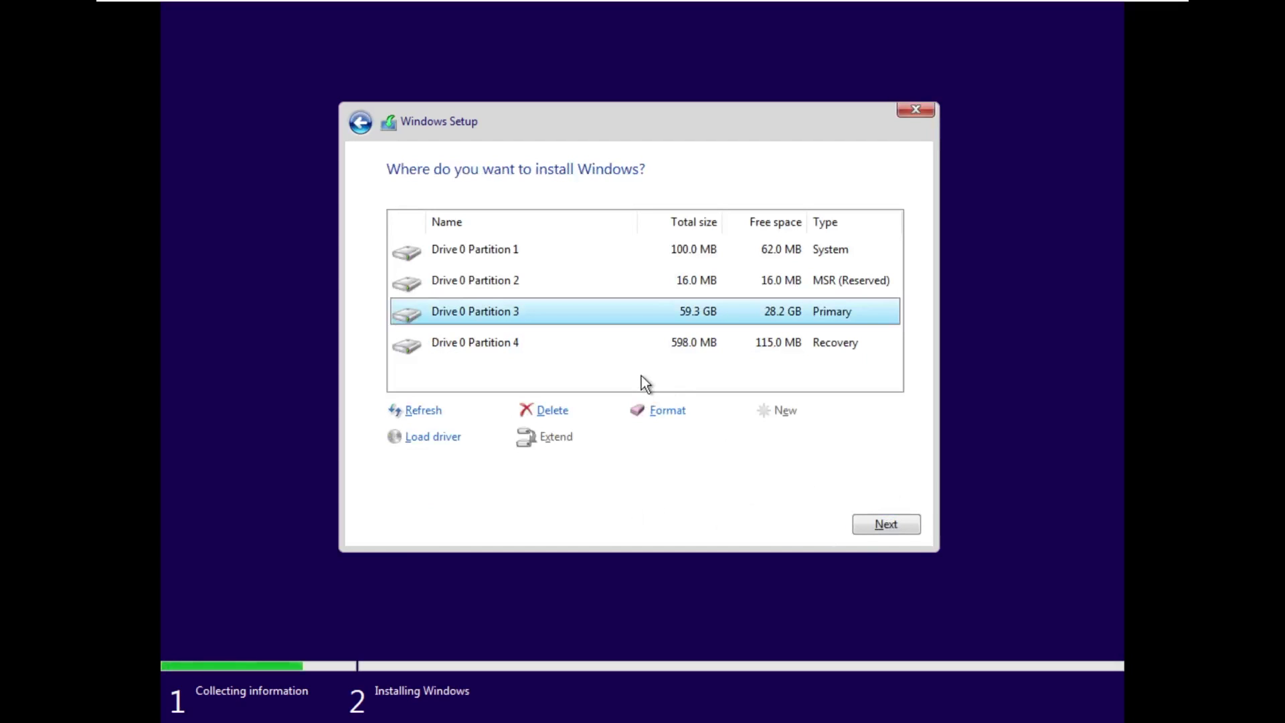
pyautogui.click(539, 409)
pyautogui.click(768, 438)
pyautogui.click(539, 345)
pyautogui.click(543, 410)
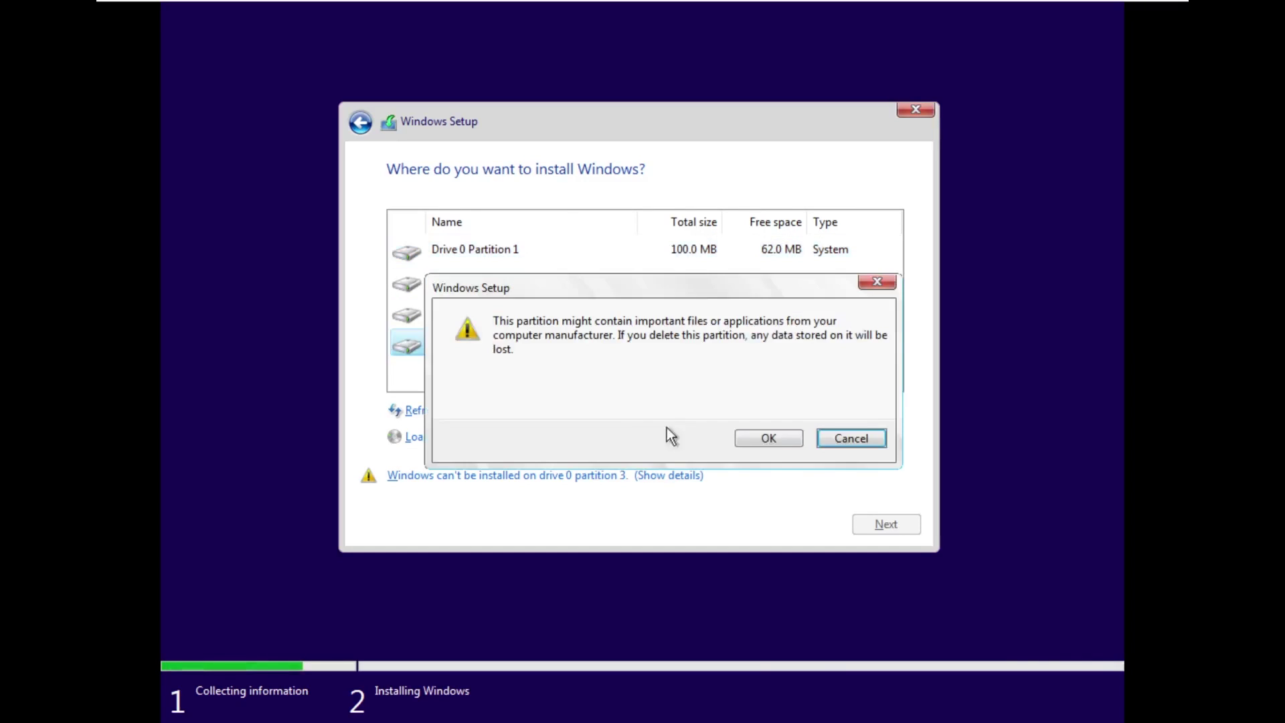
pyautogui.click(768, 438)
pyautogui.click(629, 282)
pyautogui.click(545, 409)
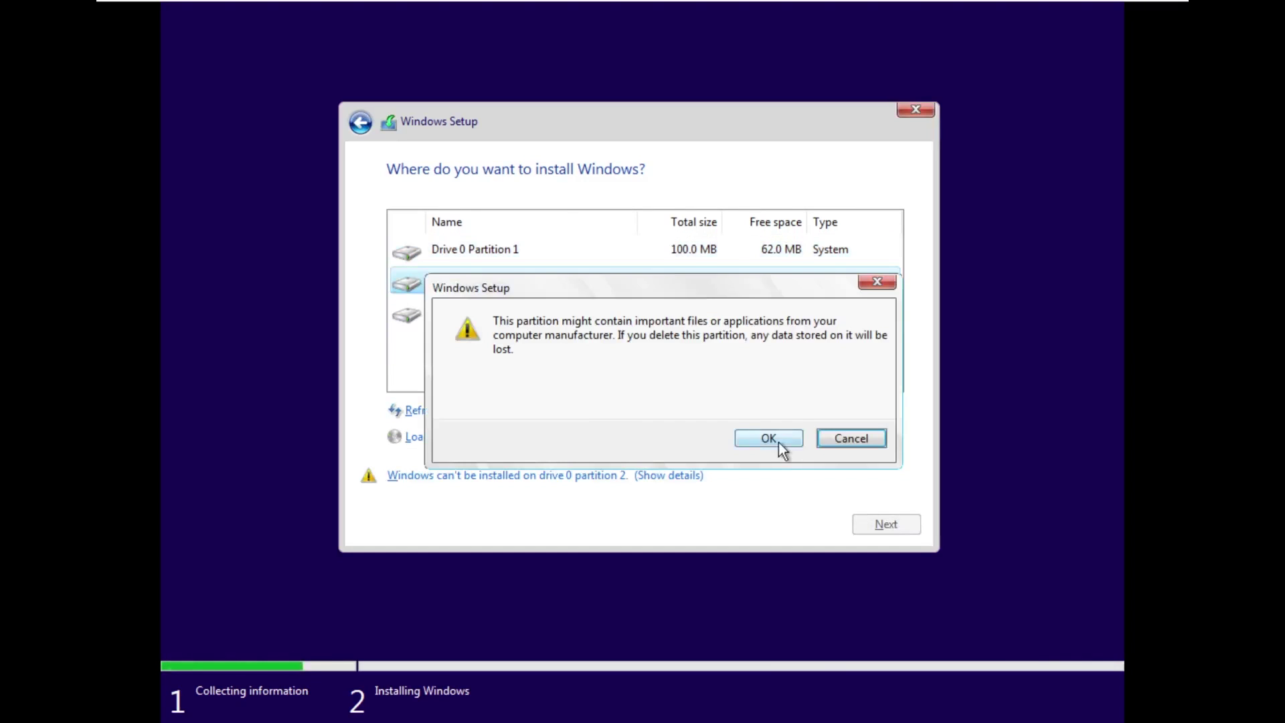
pyautogui.click(779, 443)
pyautogui.click(533, 257)
pyautogui.click(569, 410)
pyautogui.click(787, 439)
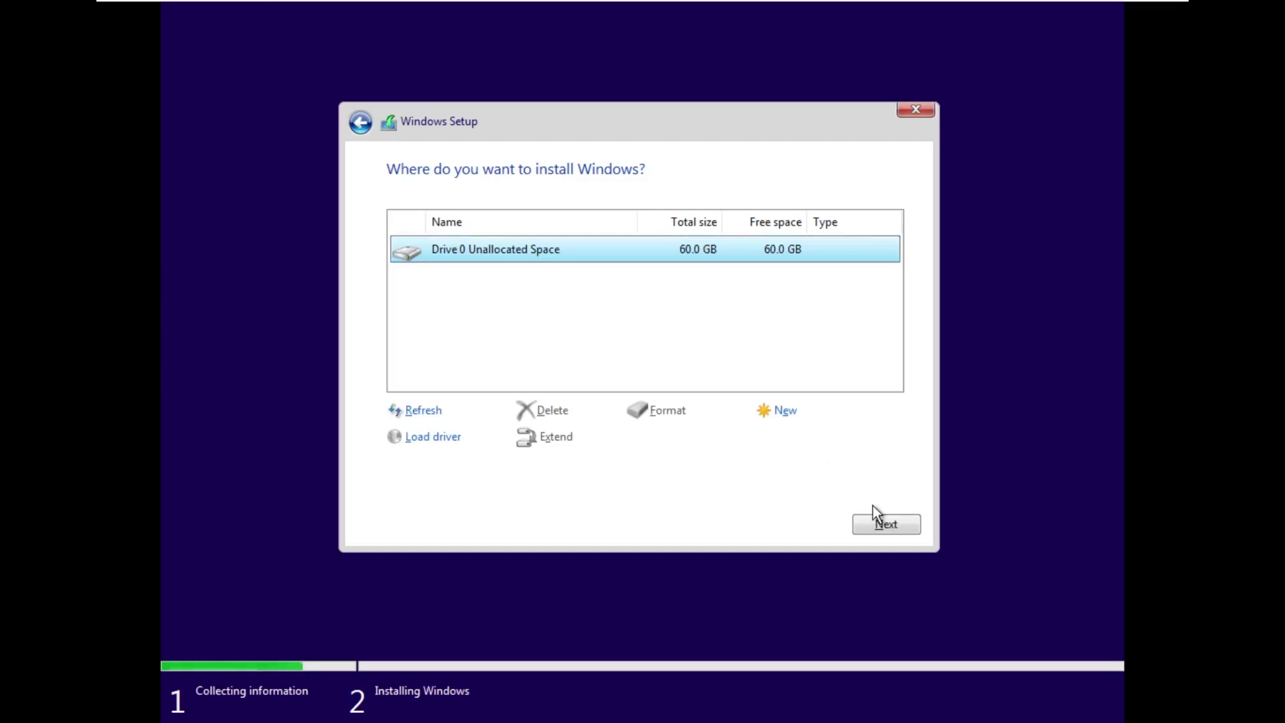
pyautogui.click(878, 522)
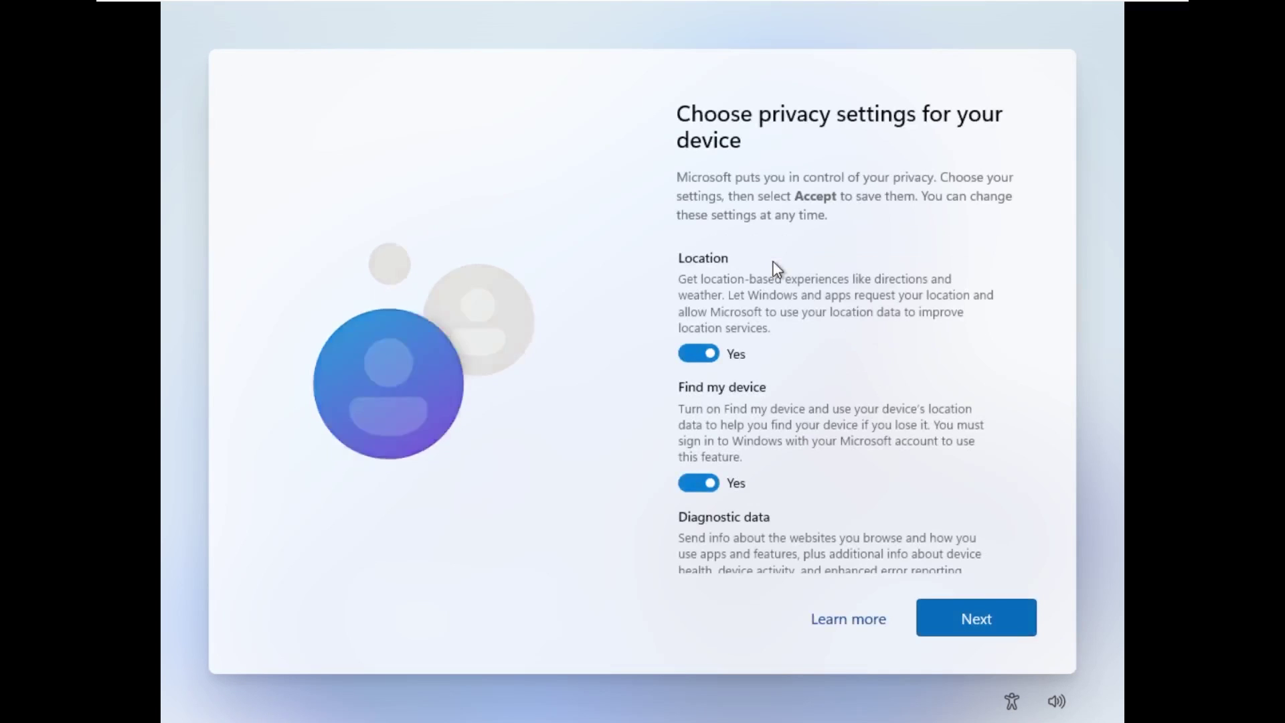
# Accept the default privacy settings to finish setup
pyautogui.click(980, 622)
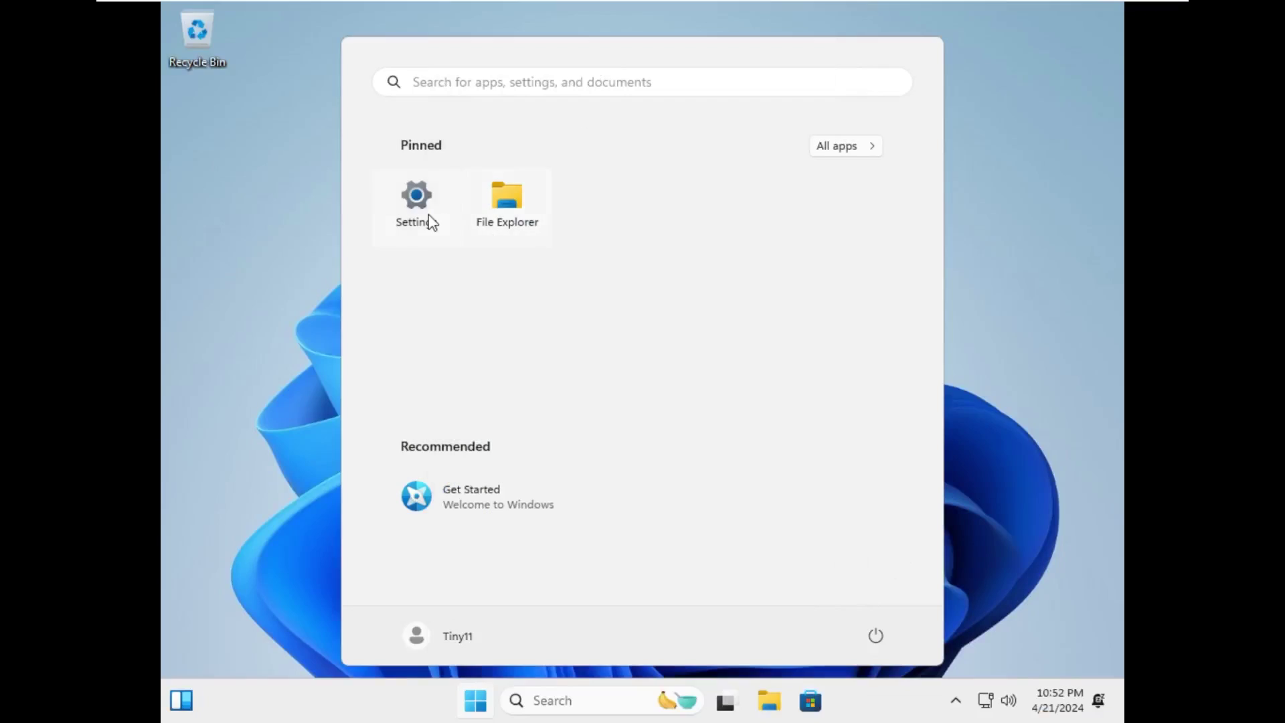
# Open Windows Update in Settings and confirm no updates are available
pyautogui.click(425, 220)
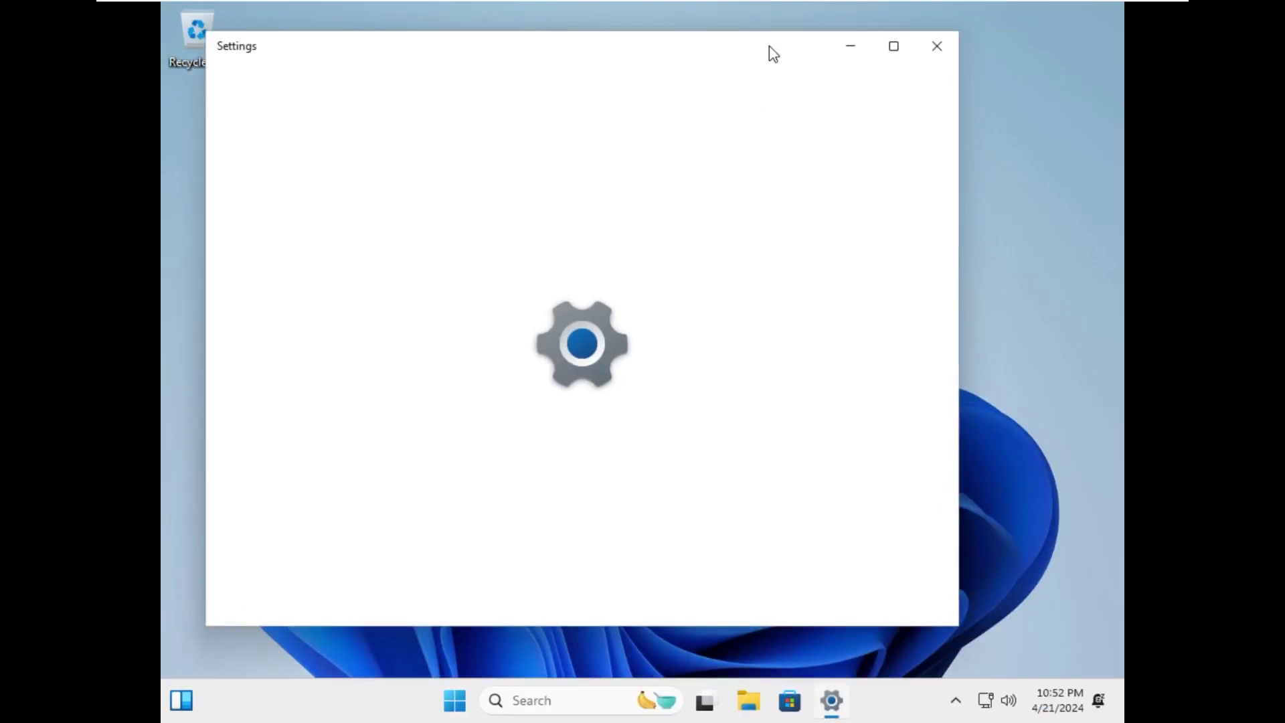
pyautogui.scroll(-2, 445, 393)
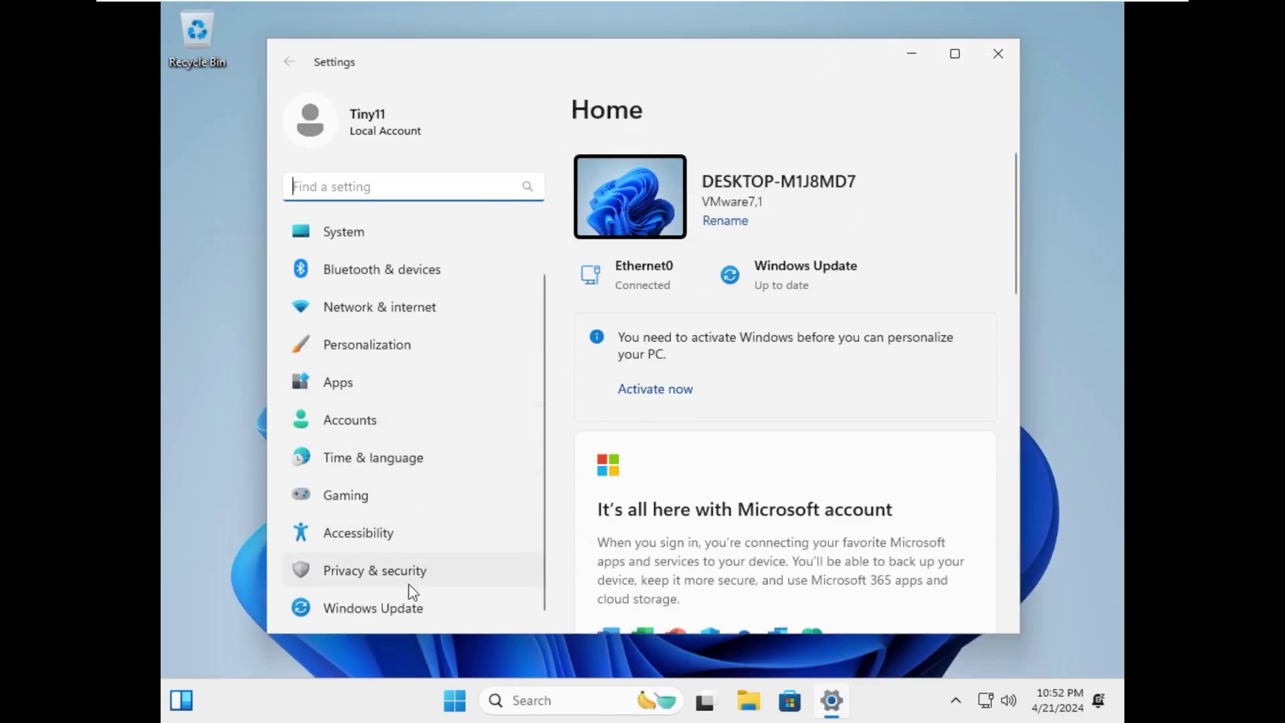
pyautogui.click(412, 609)
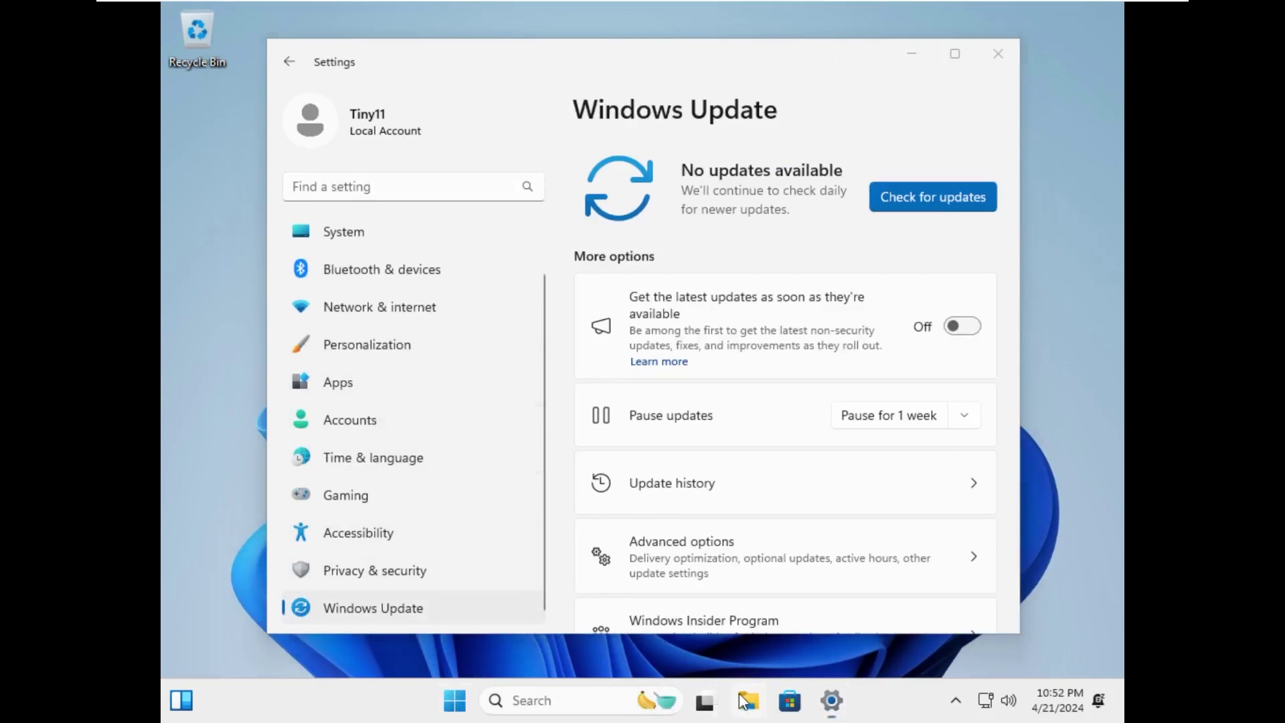
# Check that This PC shows 48.0 GB free on C:, then close File Explorer and Settings
pyautogui.click(749, 700)
pyautogui.click(353, 521)
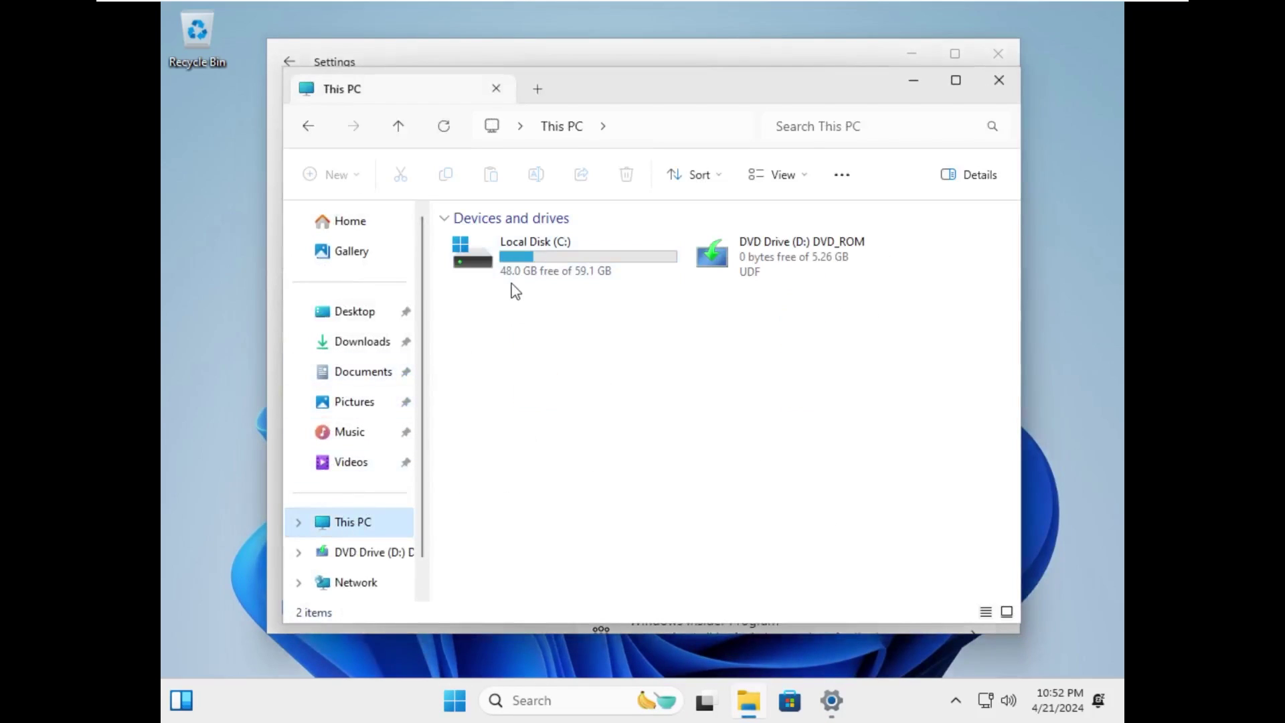
pyautogui.click(998, 80)
pyautogui.click(991, 77)
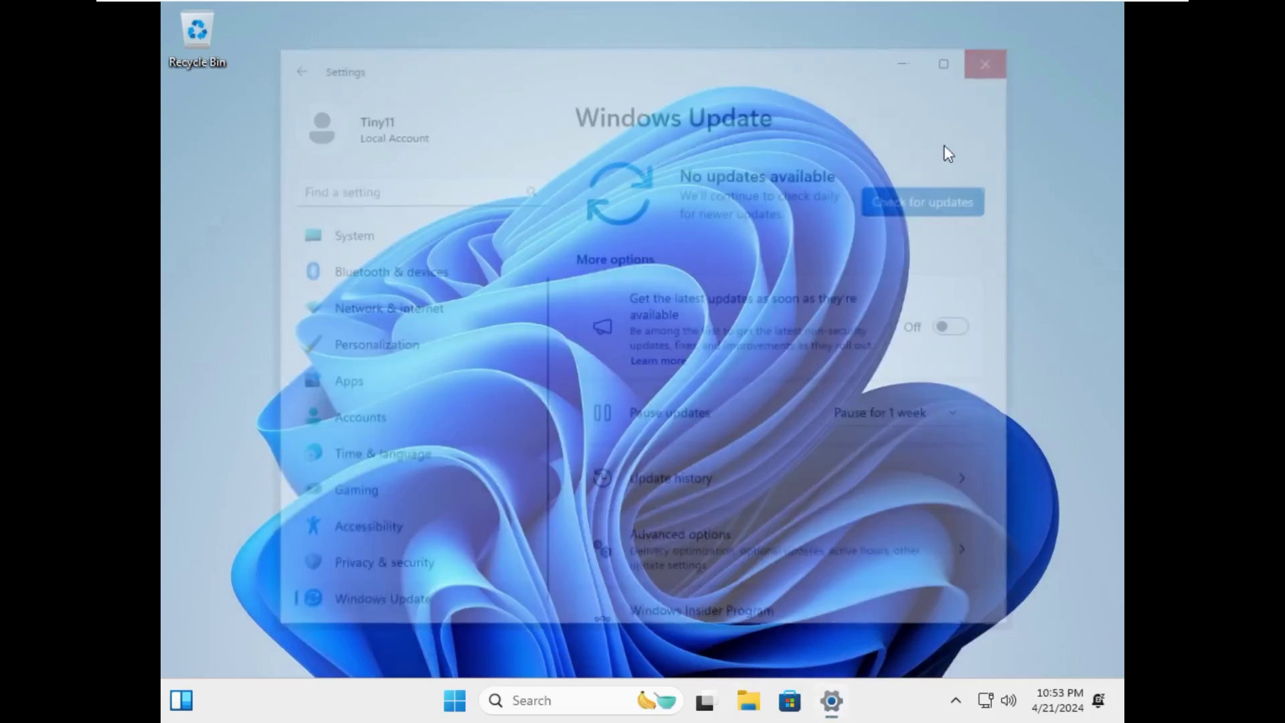
pyautogui.click(956, 700)
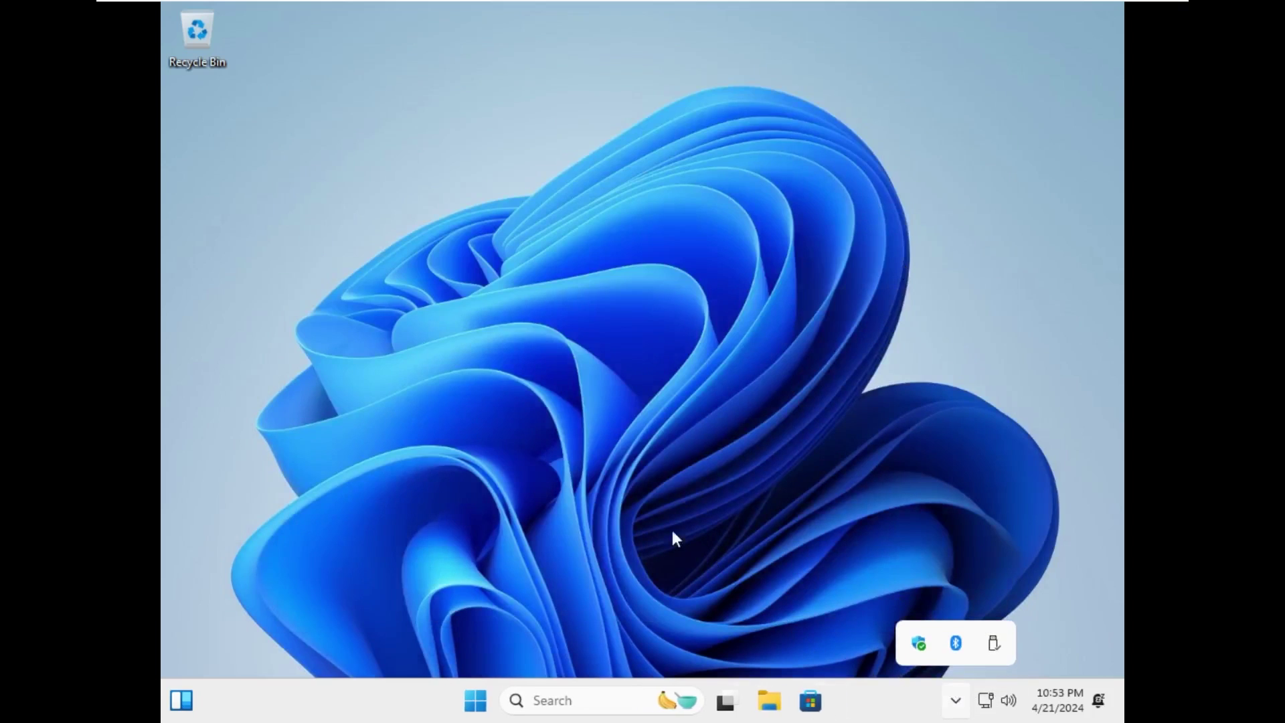
pyautogui.click(633, 488)
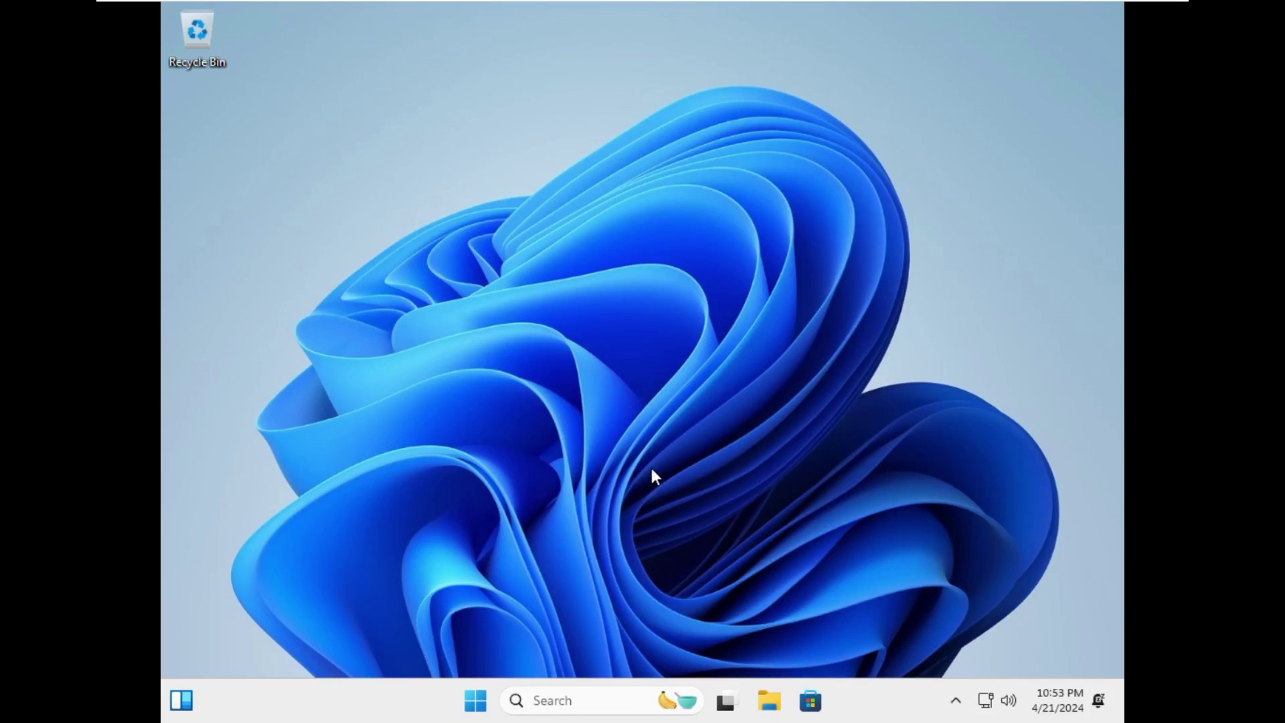